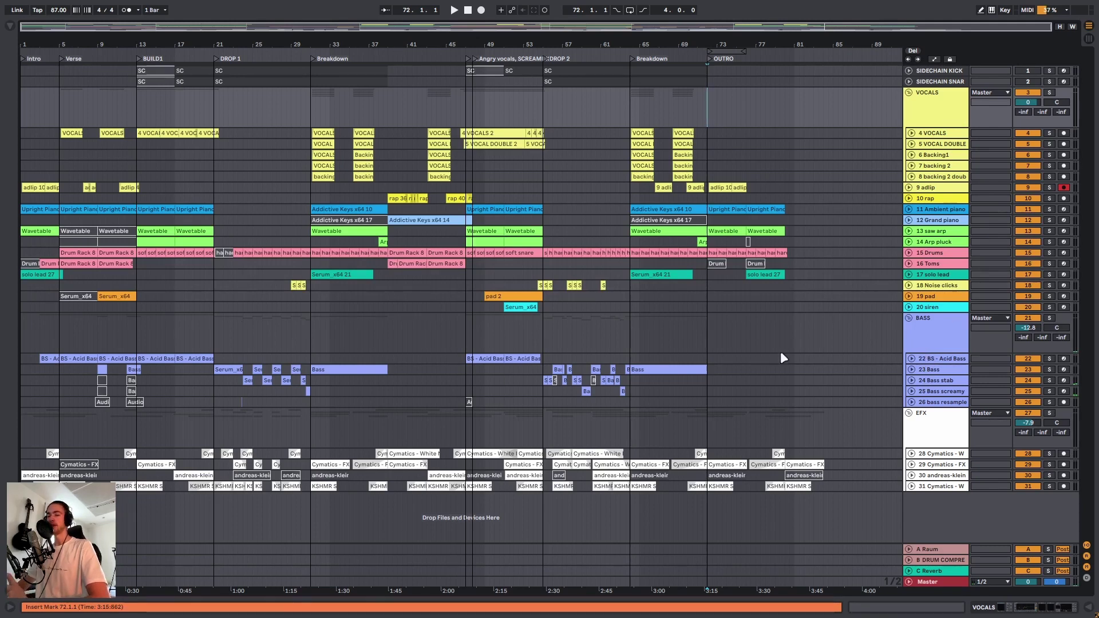
Select the BASS, EFX and VOCALS groups, then rename the 4 VOCALS and BASS group tracks, typing 21
click(930, 343)
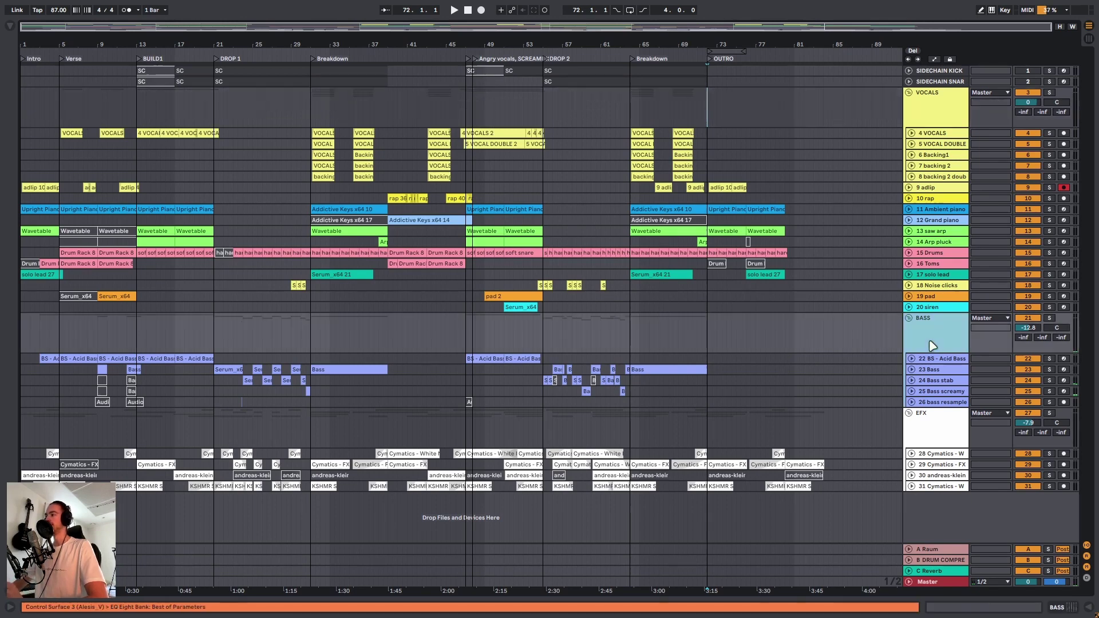
click(939, 430)
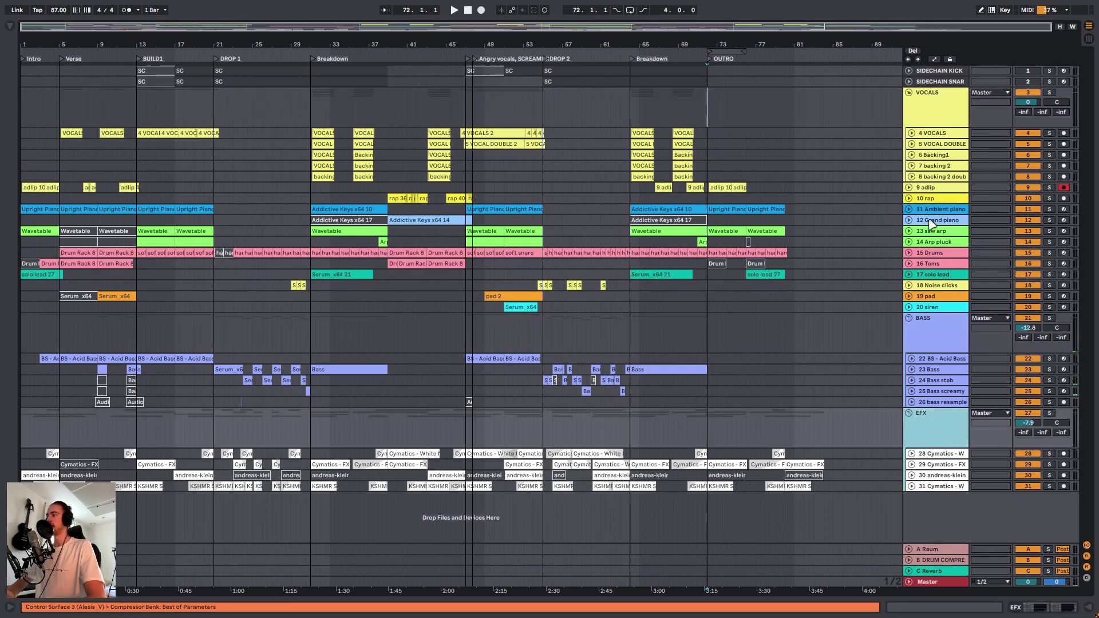
click(922, 107)
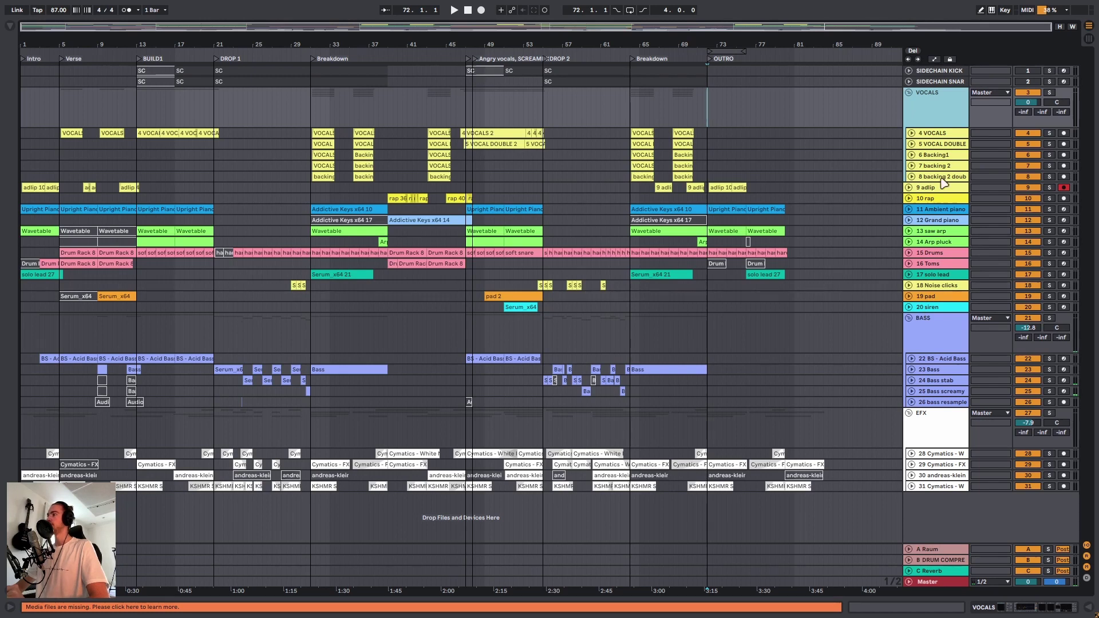
click(939, 138)
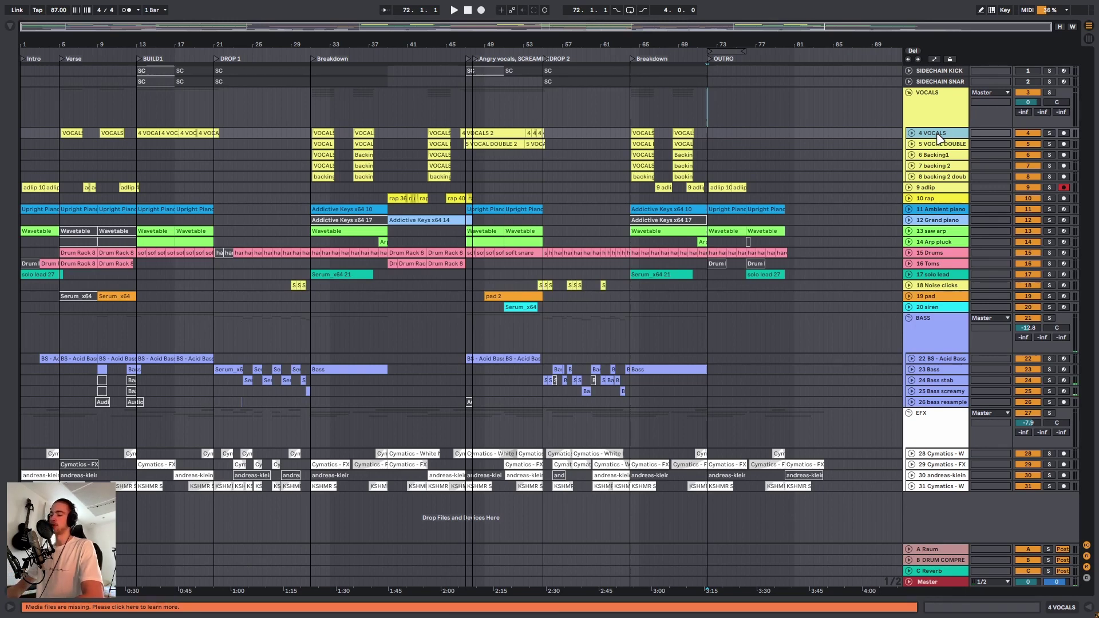
key(ctrl+r)
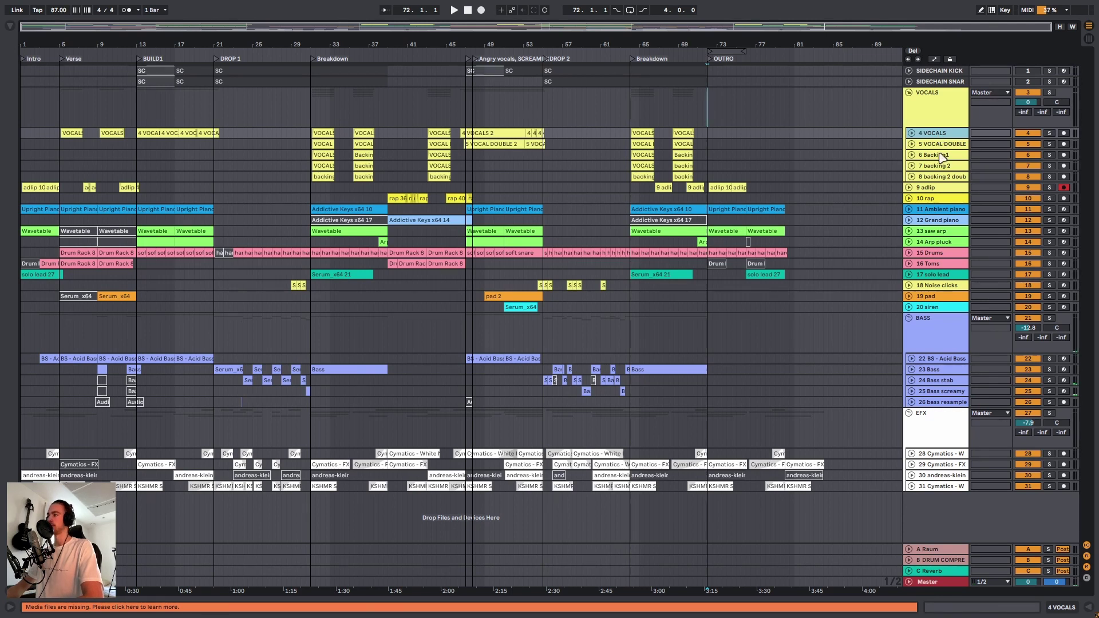
click(929, 322)
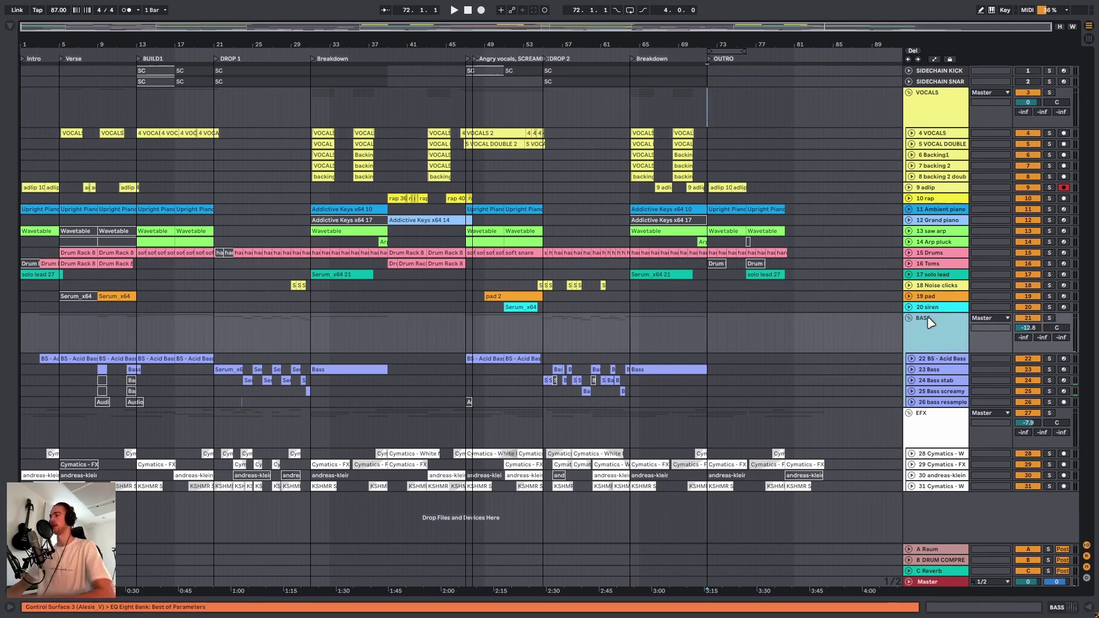
text(21)
key(Return)
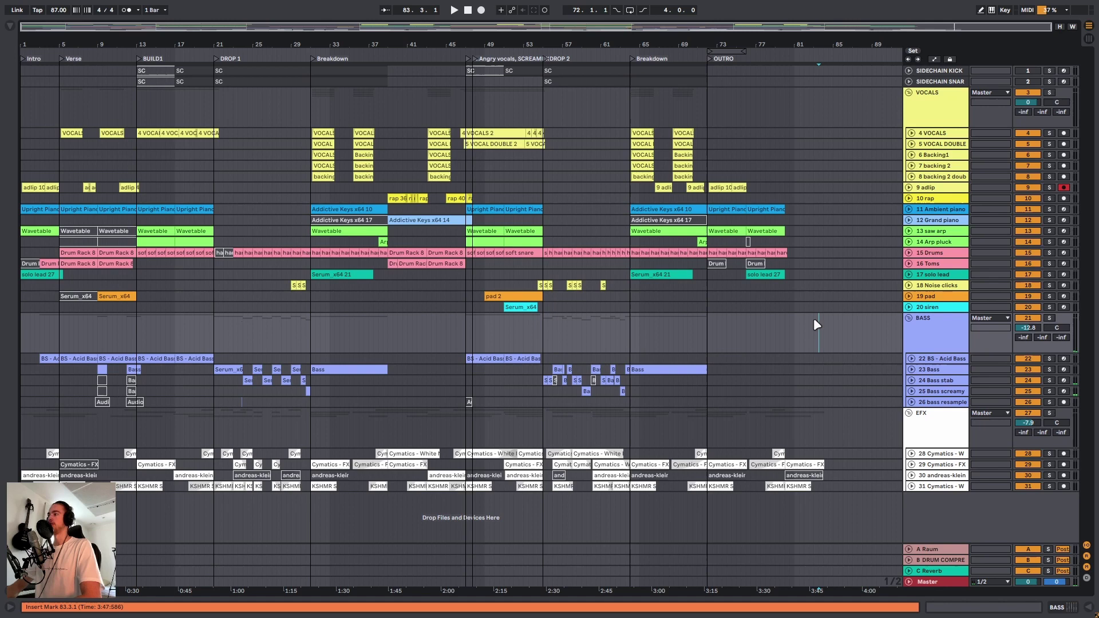
Check the vocal and backing tracks, then select the whole arrangement for export
key(ctrl+a)
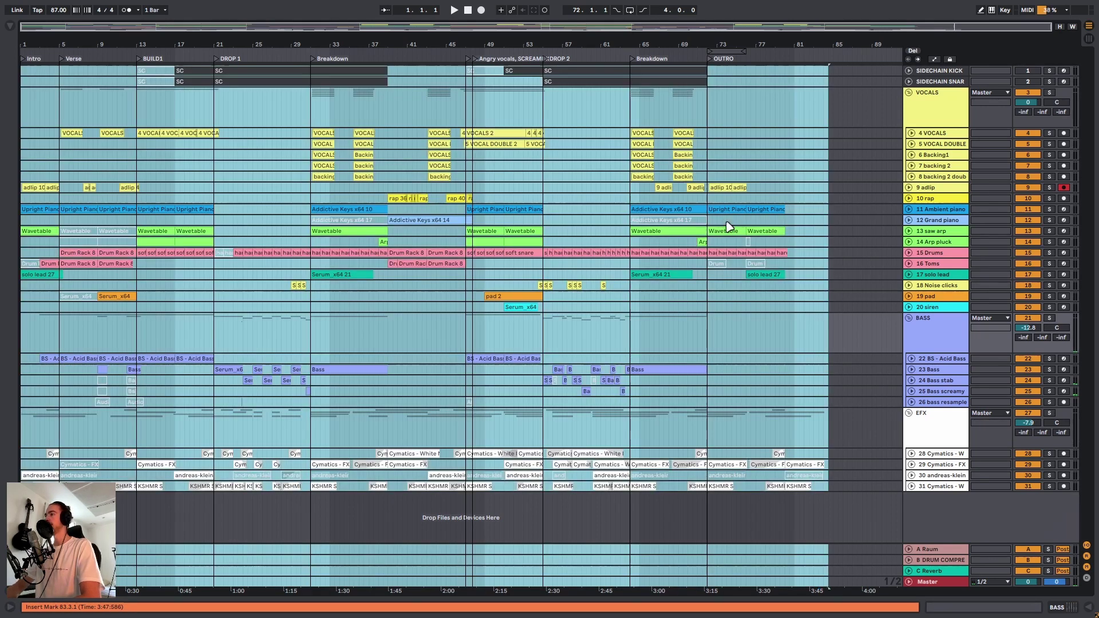
click(875, 125)
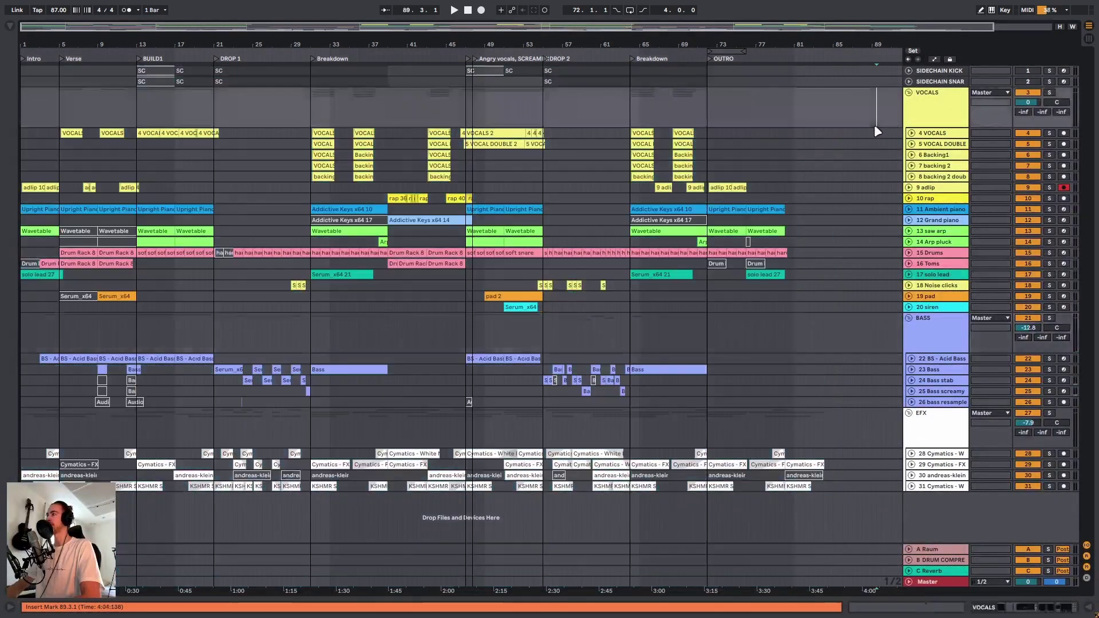
click(939, 133)
click(937, 154)
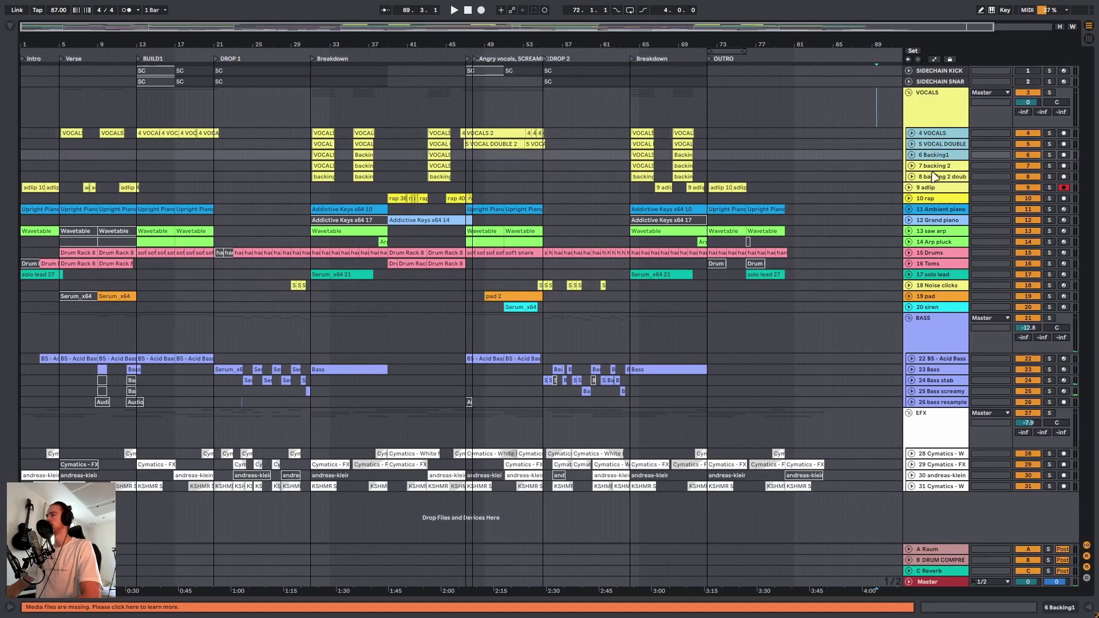
click(933, 176)
click(754, 166)
key(ctrl+a)
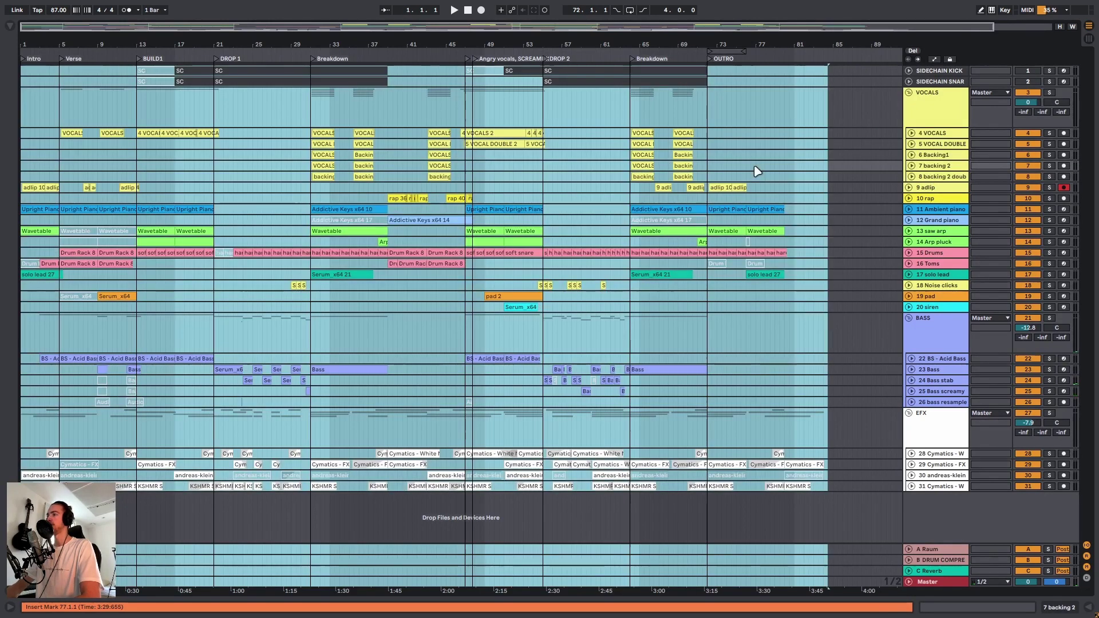
Export All Individual Tracks with return and master effects kept on
key(ctrl+shift+r)
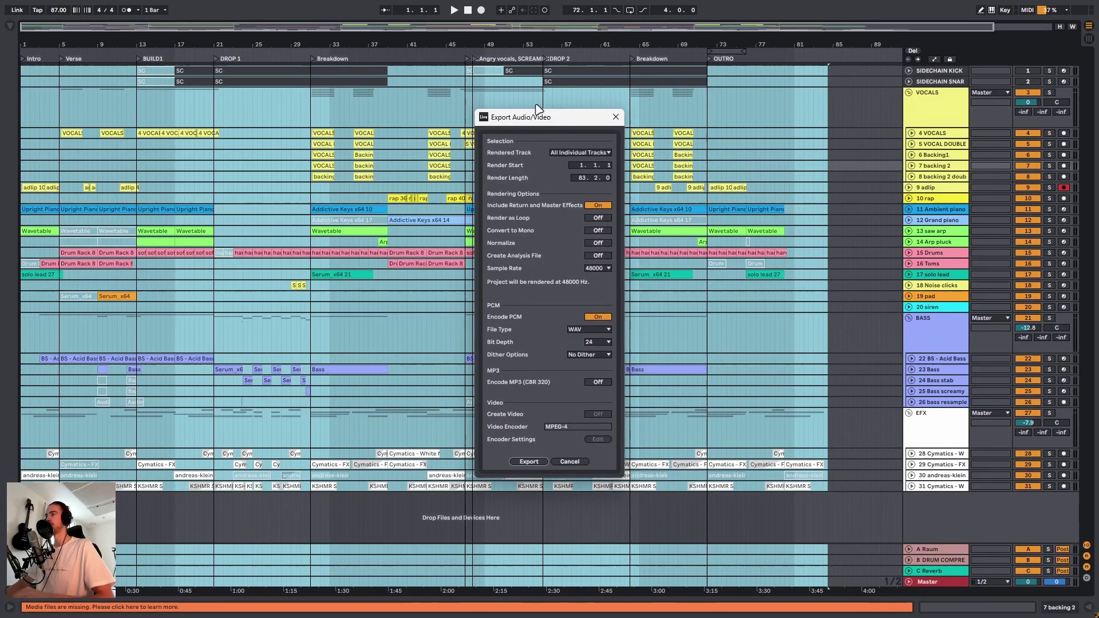
click(579, 152)
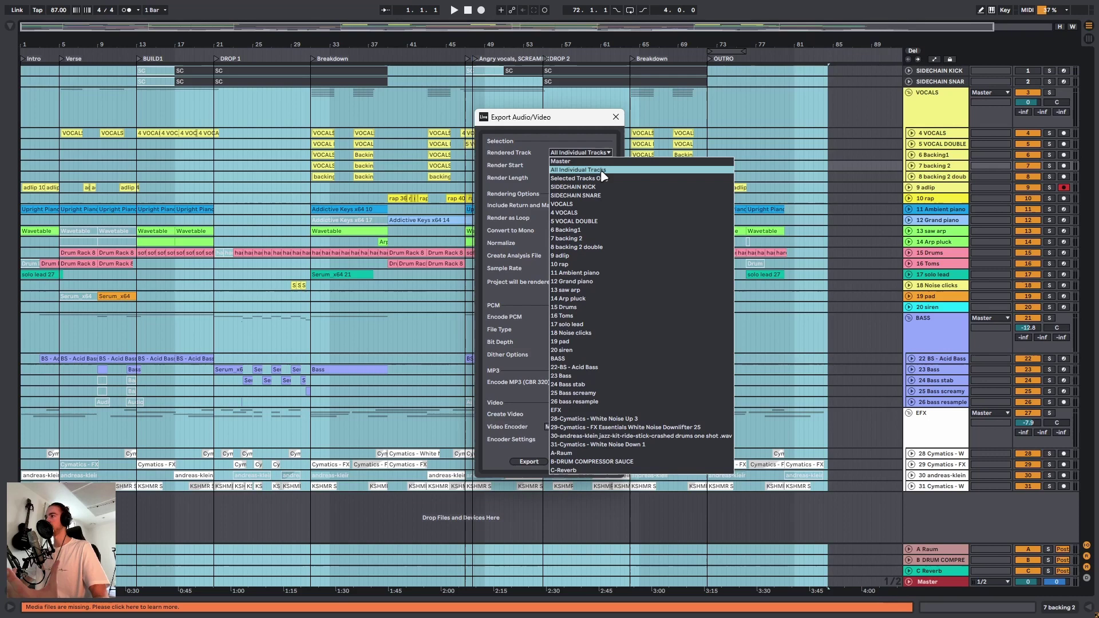
click(600, 170)
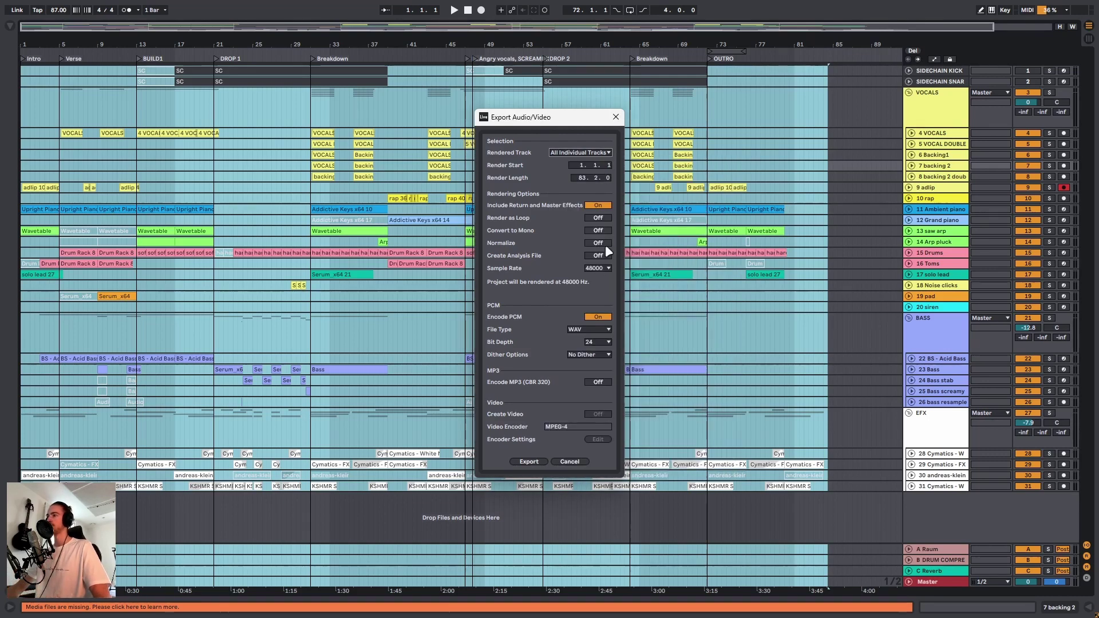
click(603, 205)
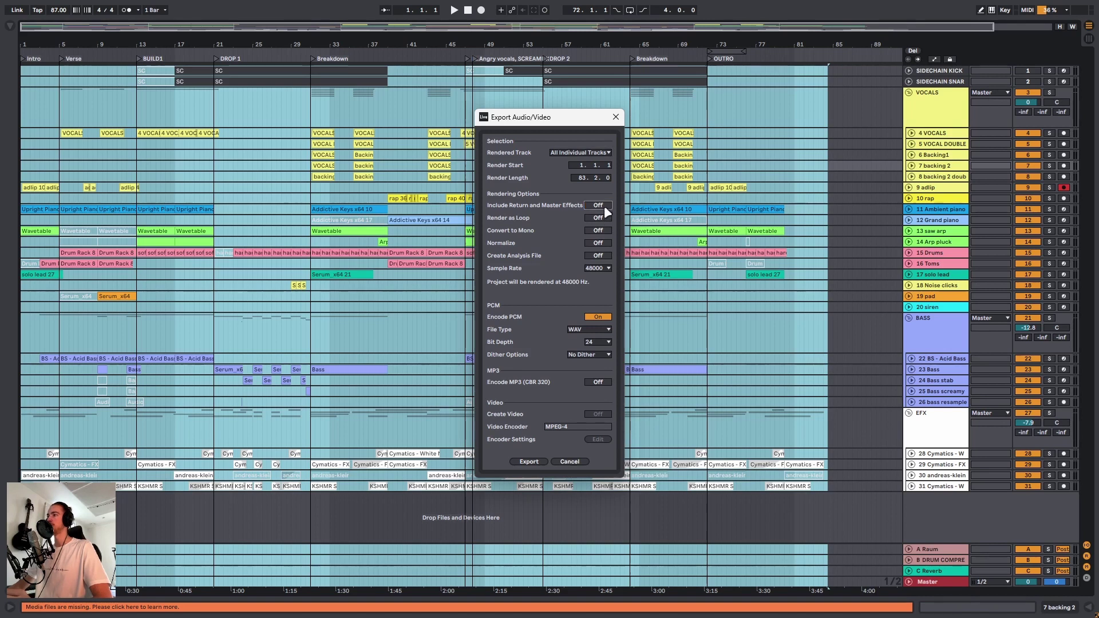
click(604, 205)
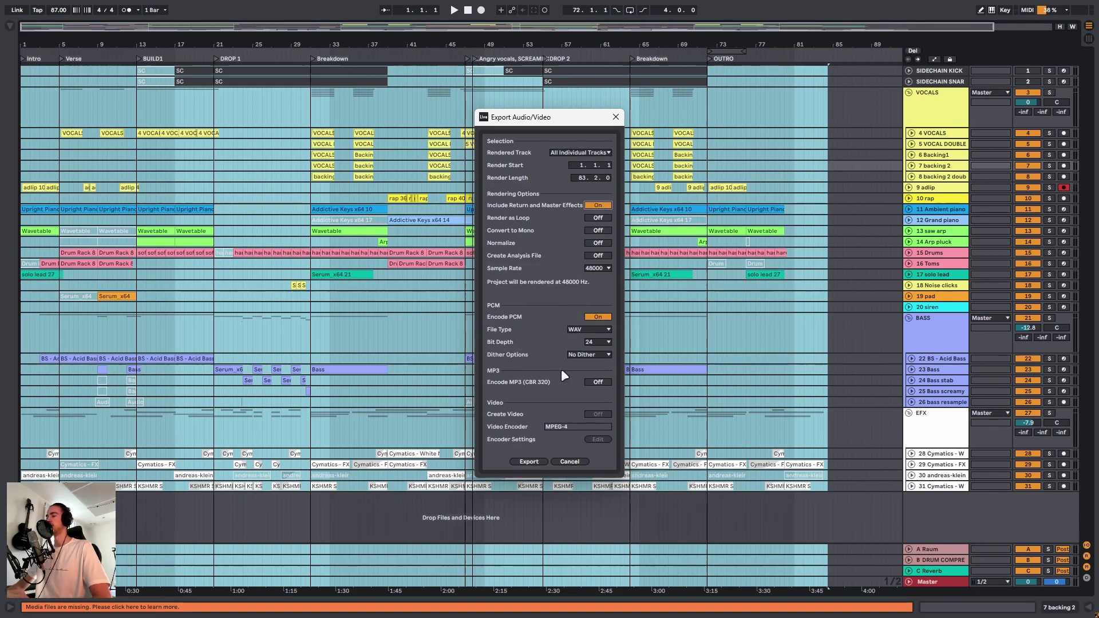
click(529, 461)
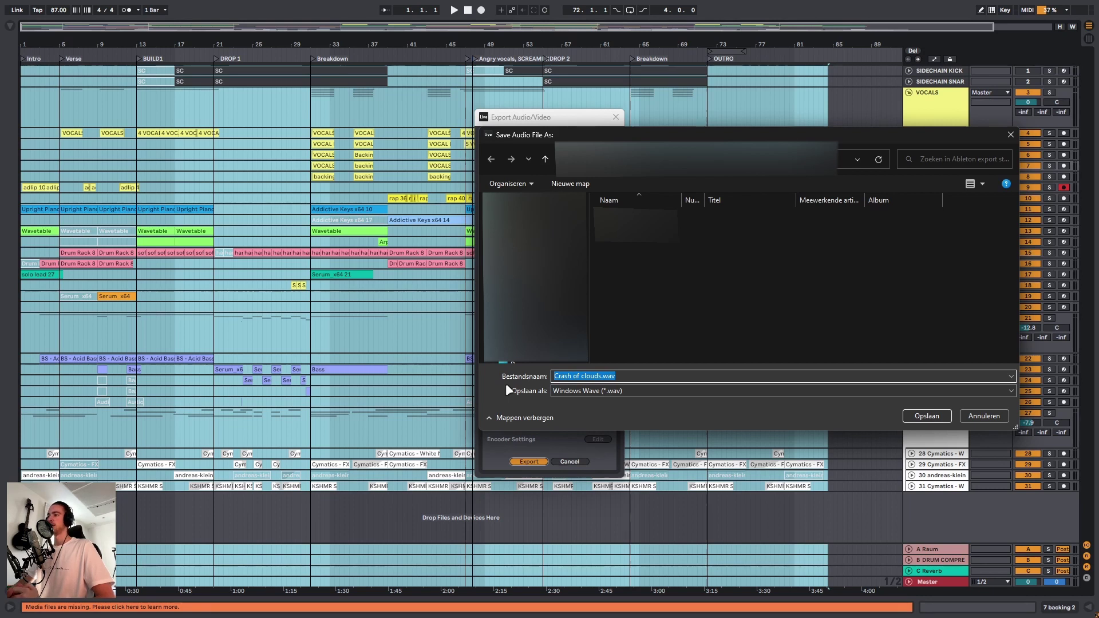
Replace the export file name with COTC
text(COT)
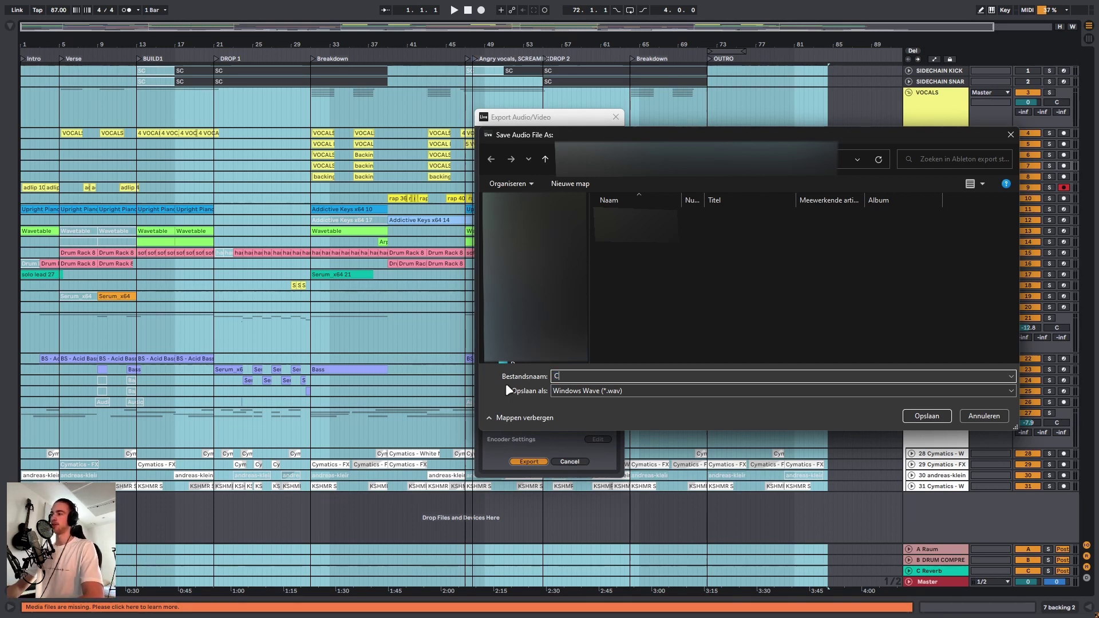
text(C)
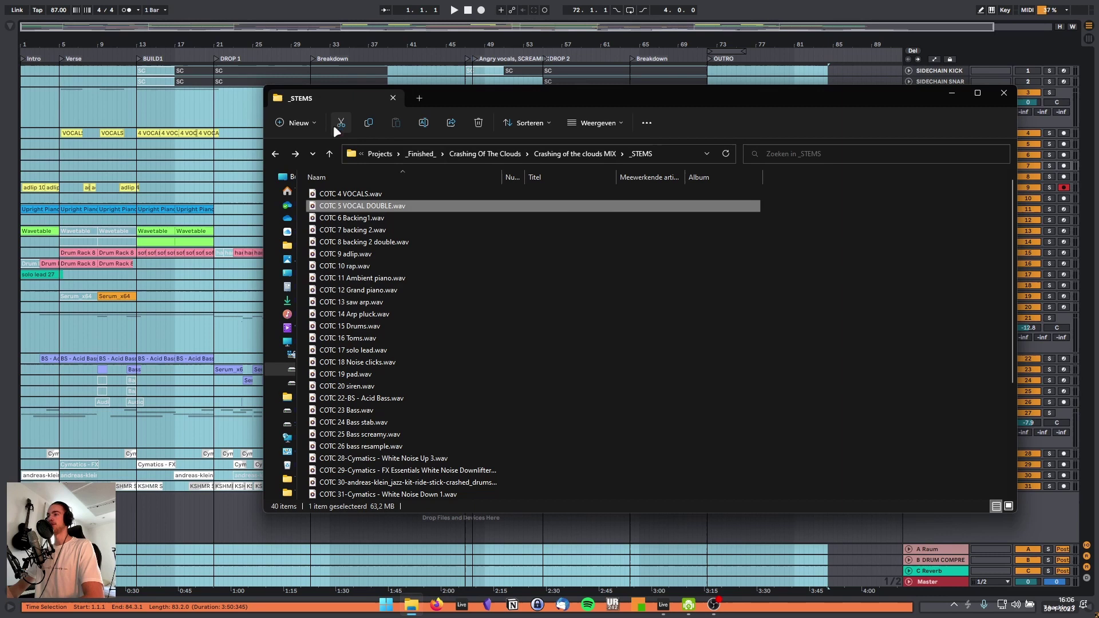
Check the COTC stems in _STEMS, selecting all 40 files to confirm count and size
click(359, 230)
click(344, 195)
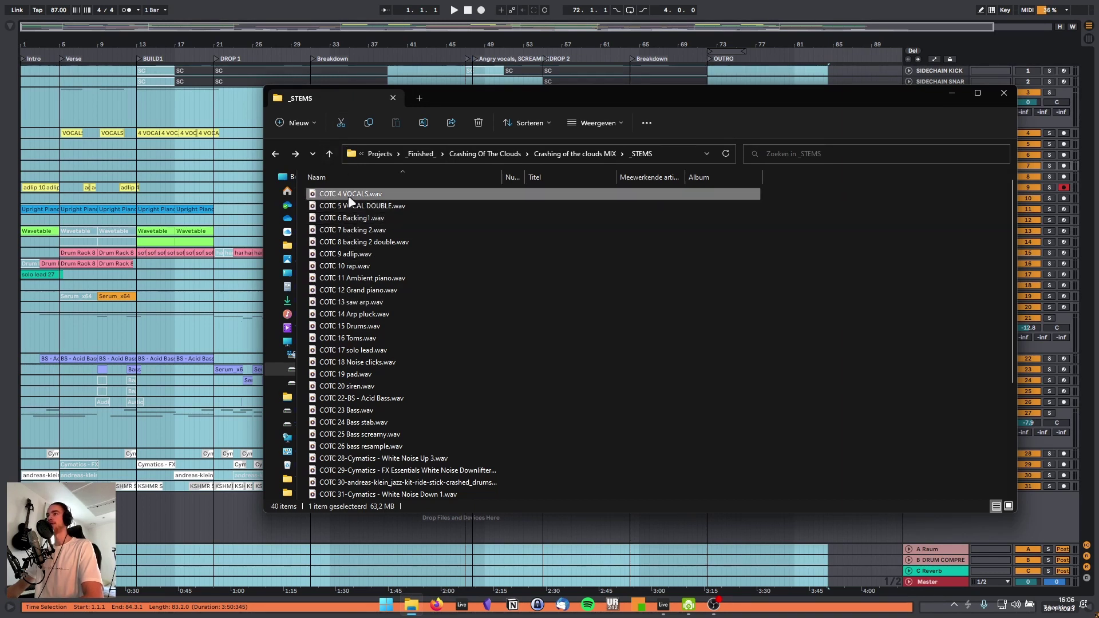
click(370, 245)
key(ctrl+a)
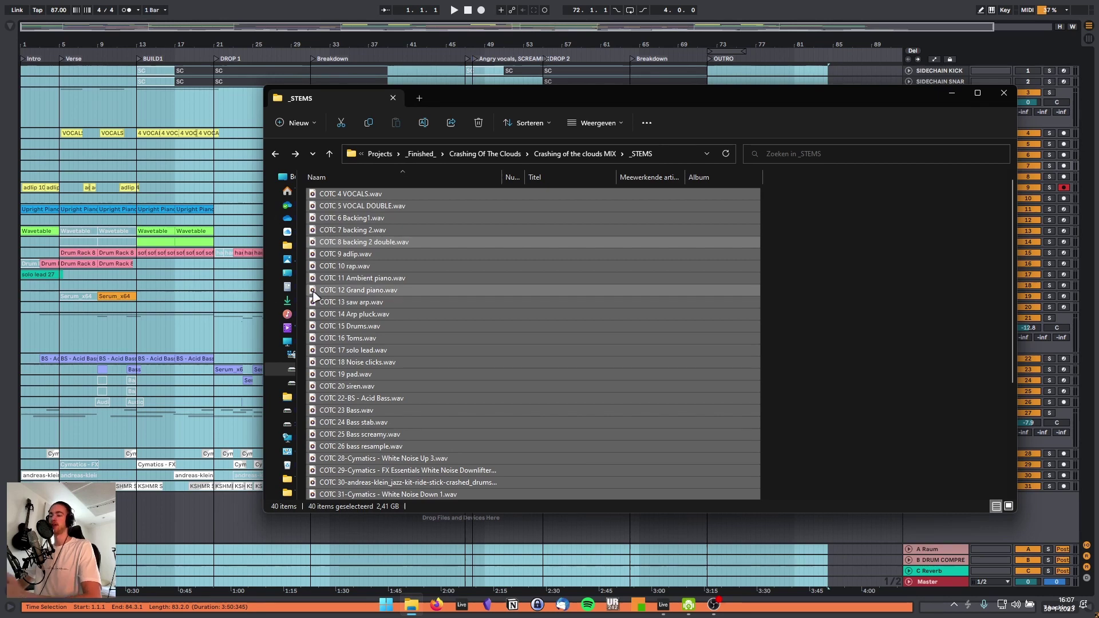
click(416, 218)
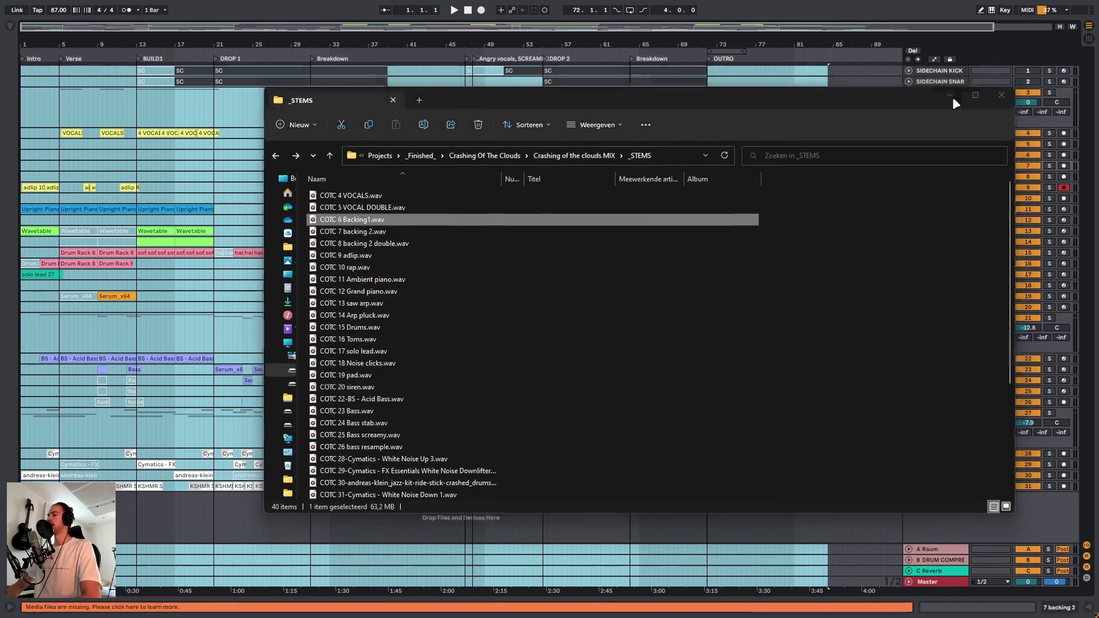
Minimize Explorer and step from the 4 VOCALS track through the vocals to the VOCALS group
click(953, 96)
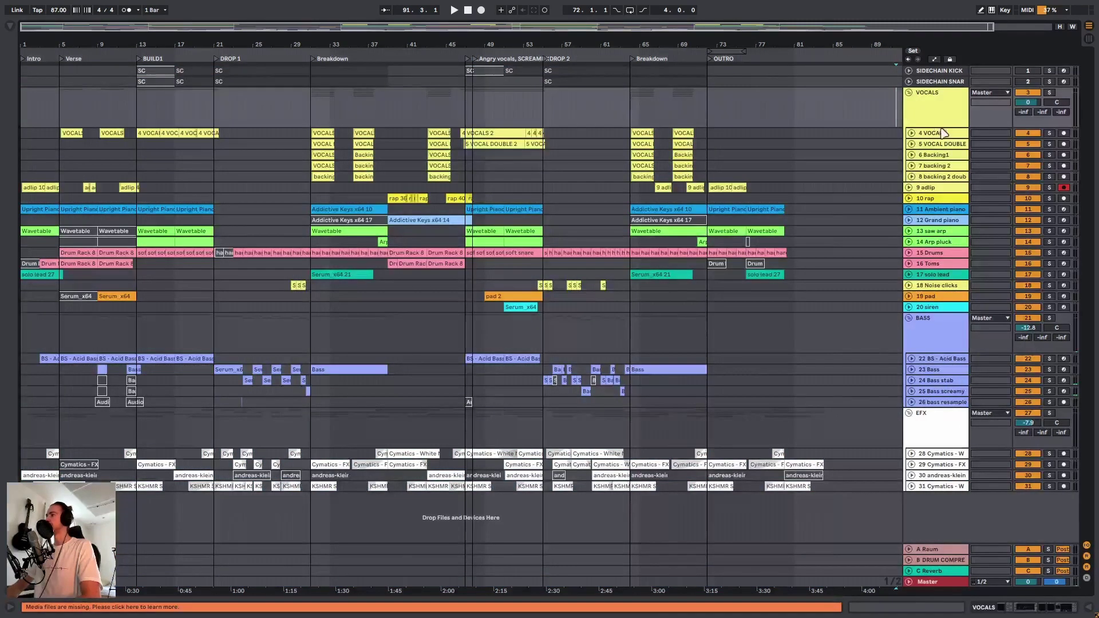
click(944, 133)
key(Down)
key(Down)
key(Down)
key(Down)
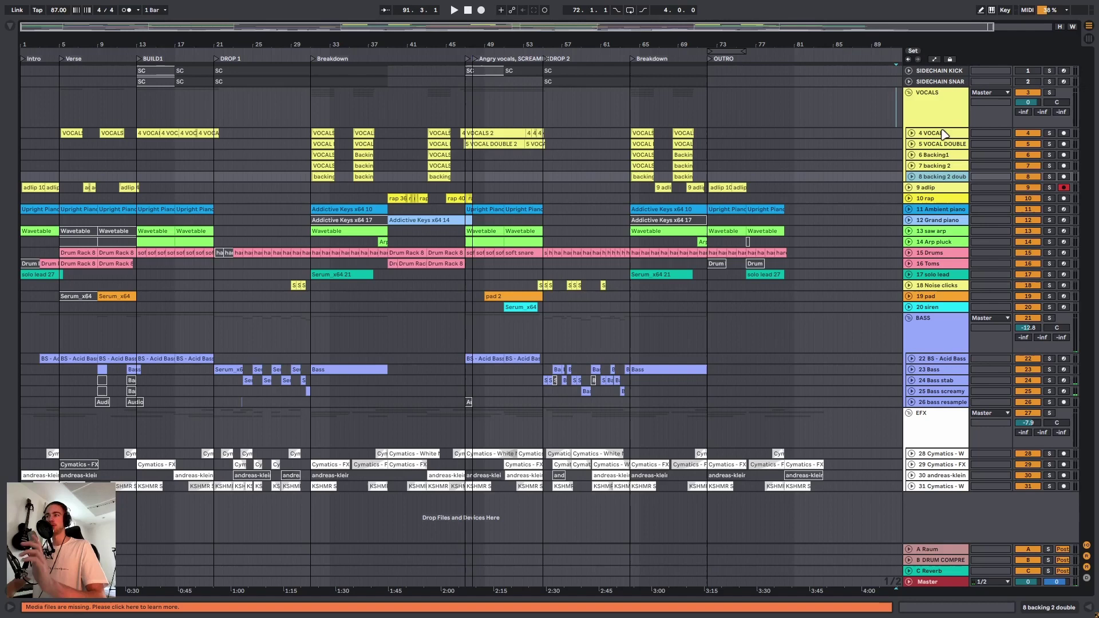
click(948, 101)
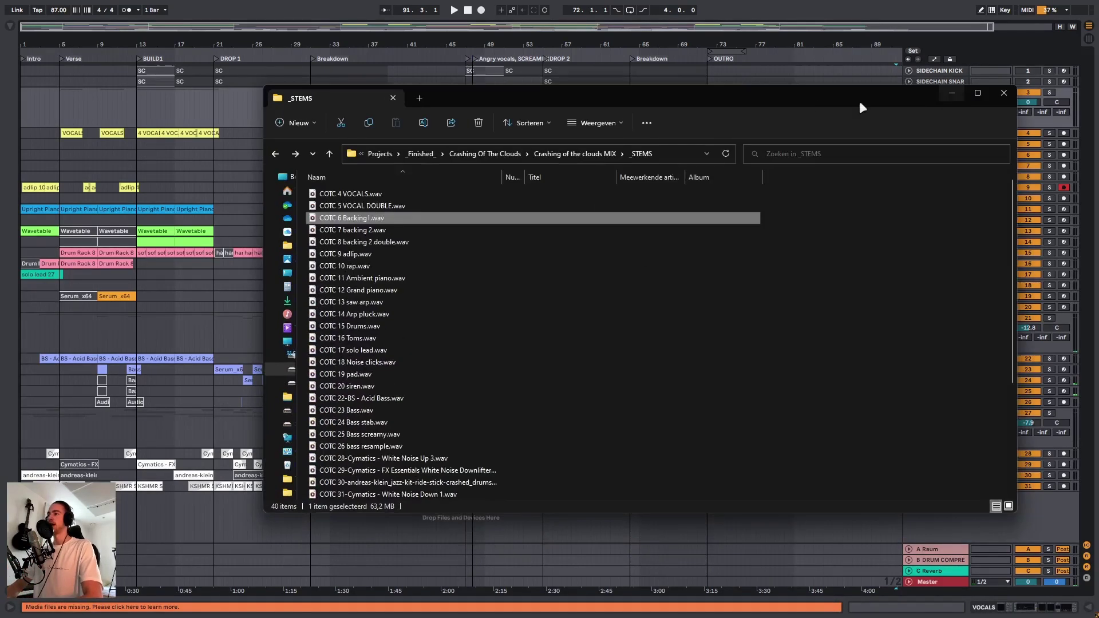
key(alt+Tab)
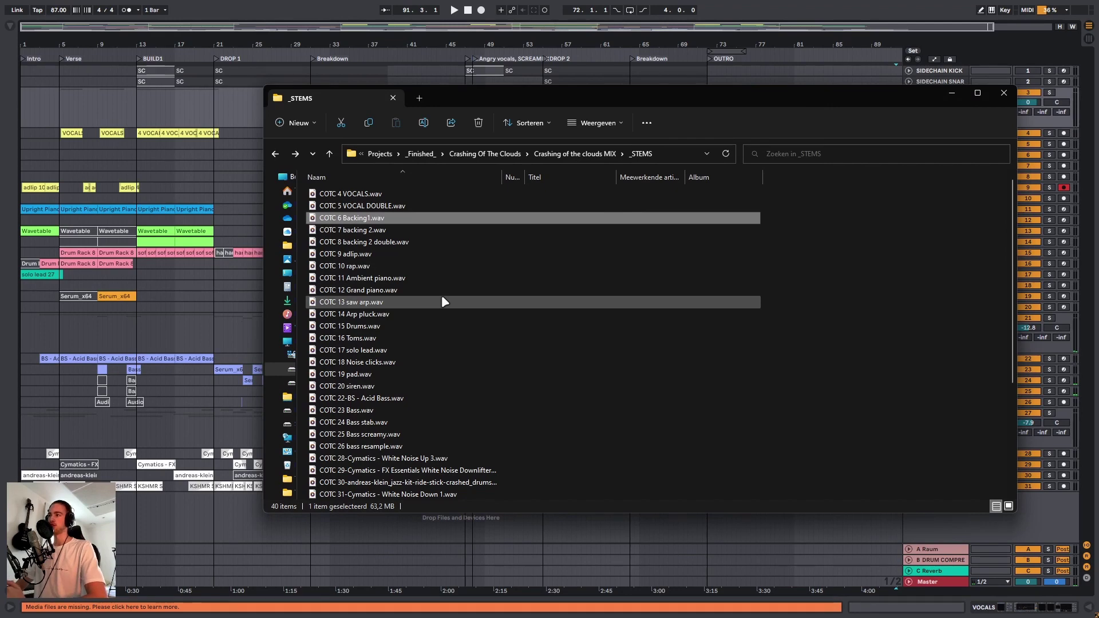
click(346, 229)
key(ctrl+a)
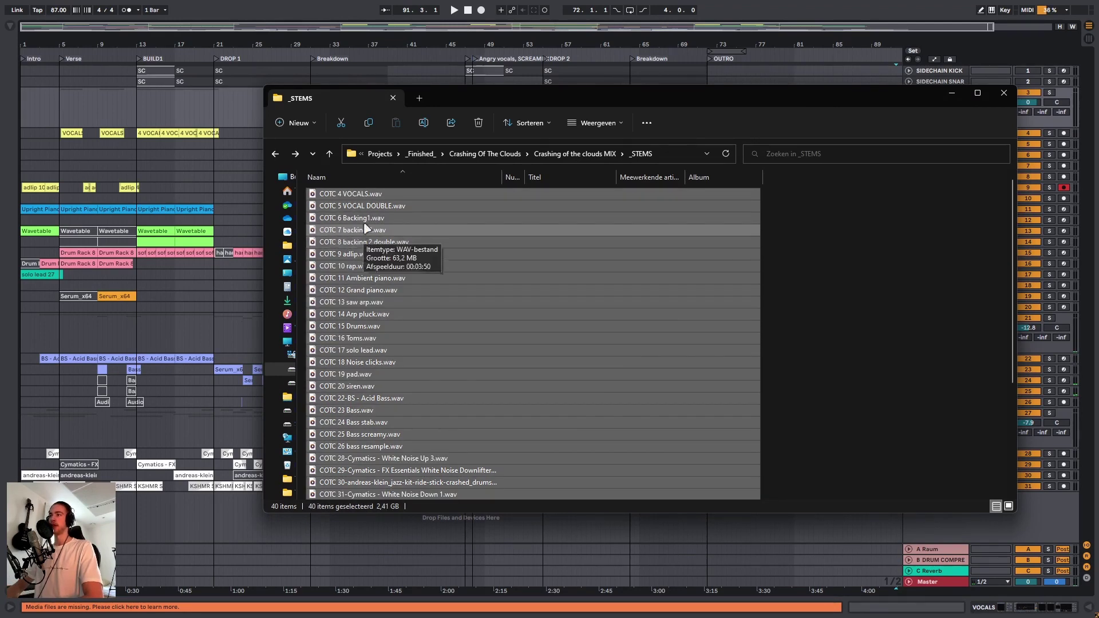
click(373, 195)
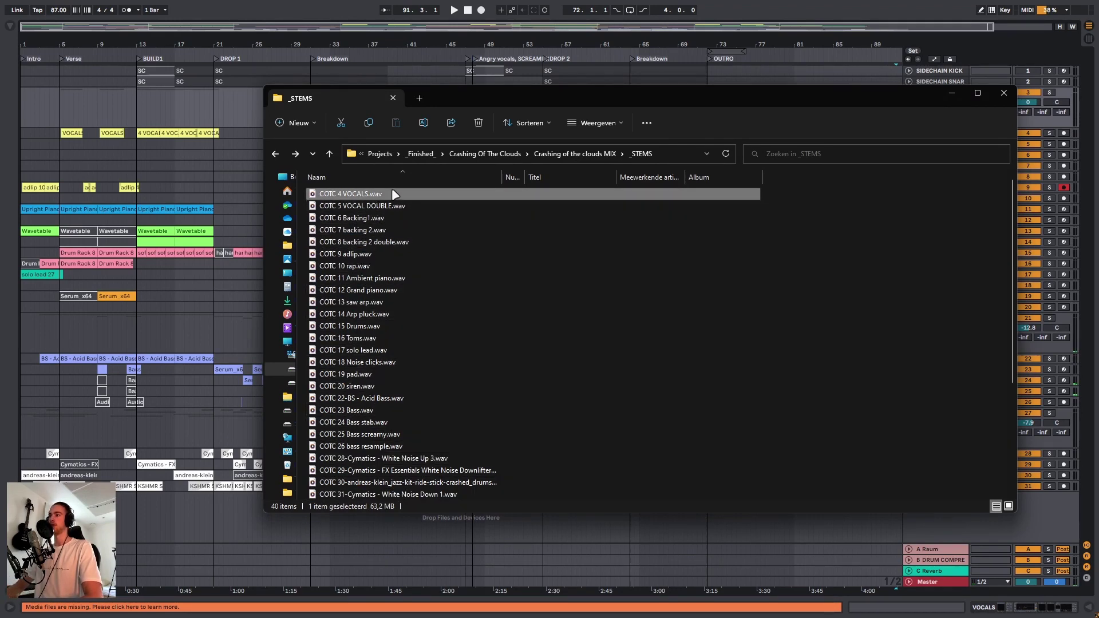
click(370, 219)
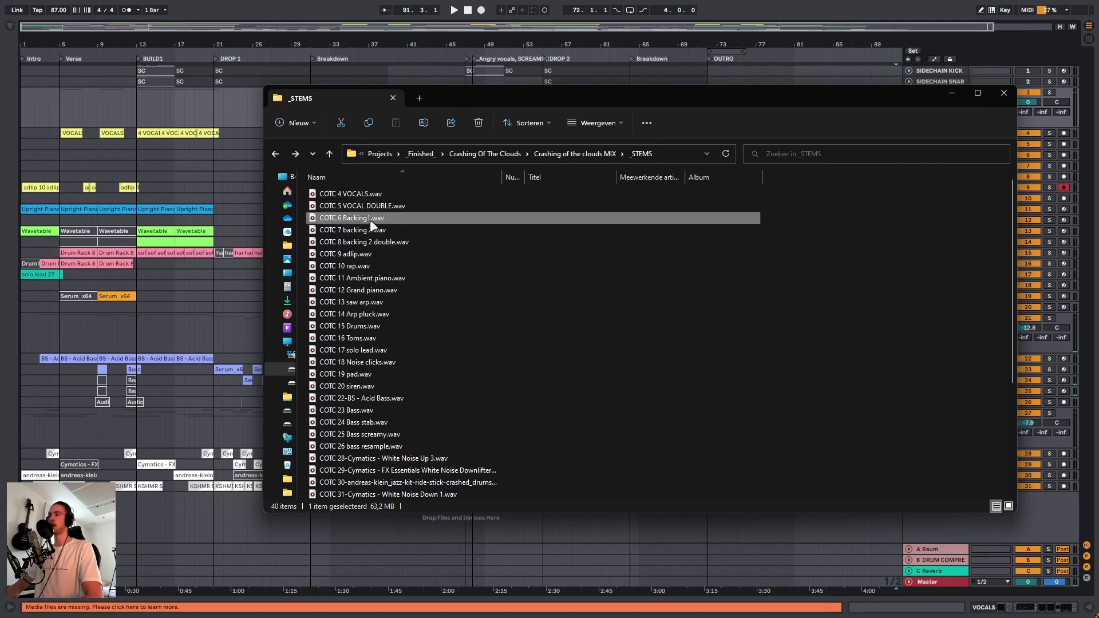
key(Down)
key(Down)
key(Down)
key(Down)
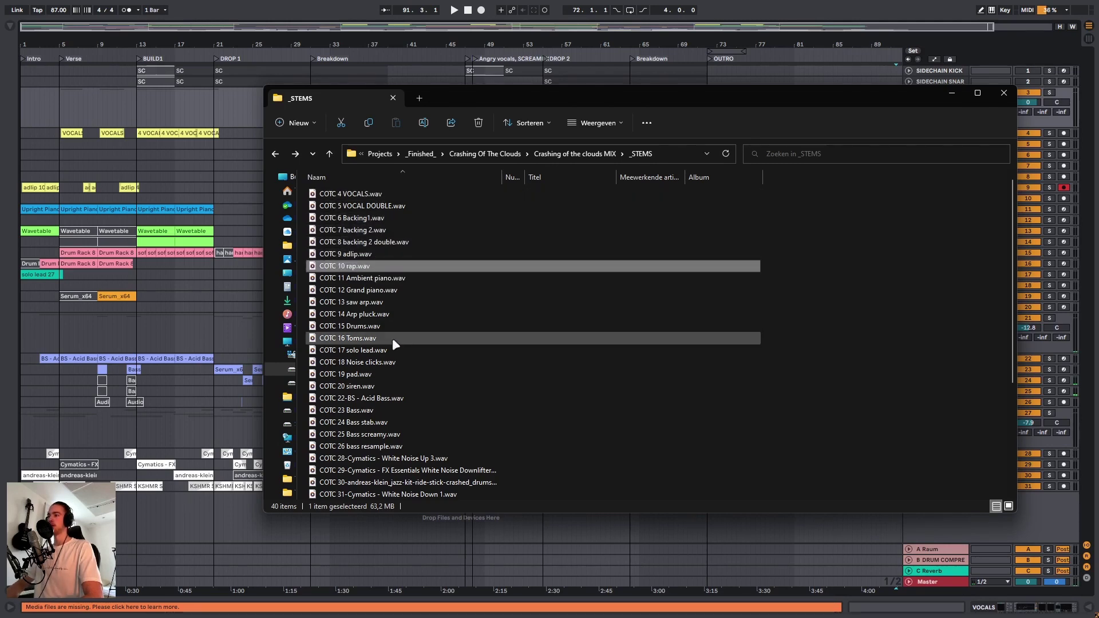
scroll(446, 335, down, 5)
key(alt+Tab)
click(958, 340)
key(alt+Tab)
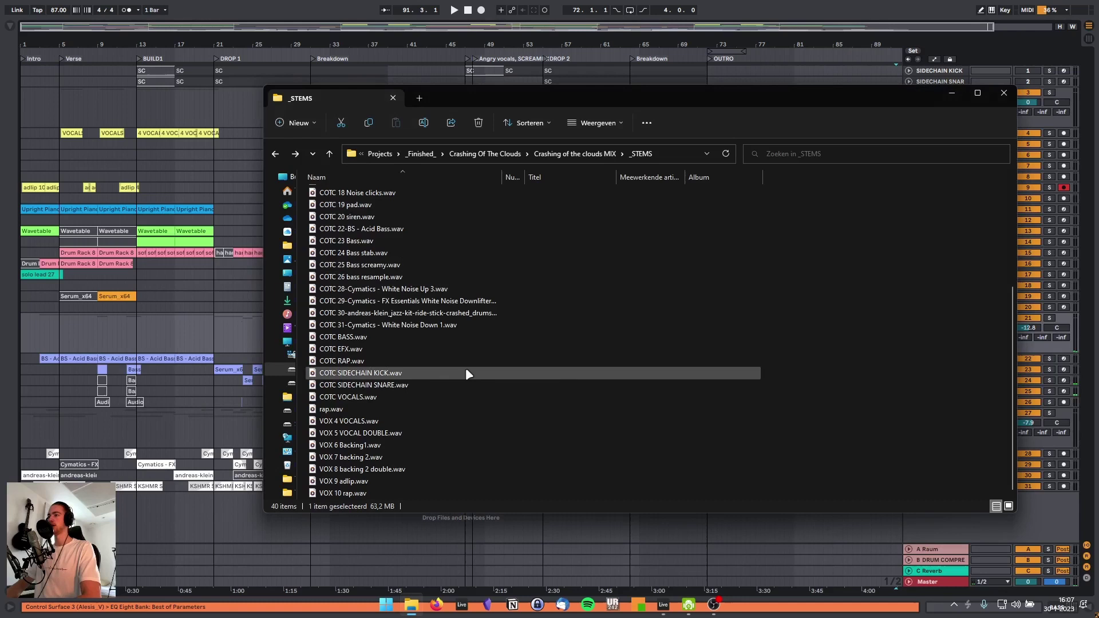
click(360, 237)
key(Down)
key(Down)
key(Down)
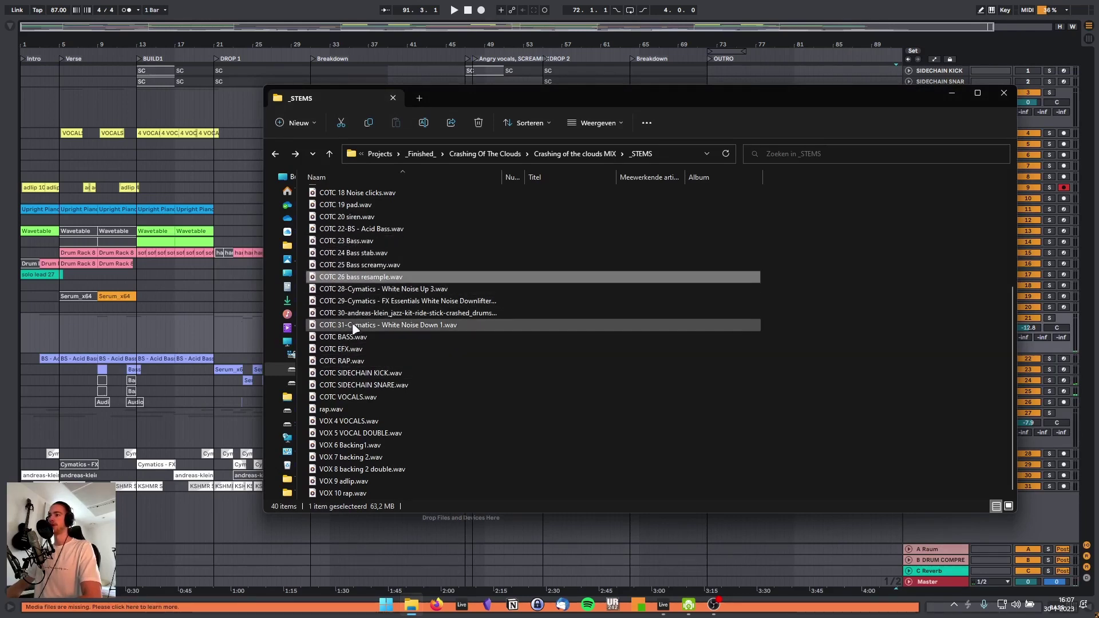
click(355, 336)
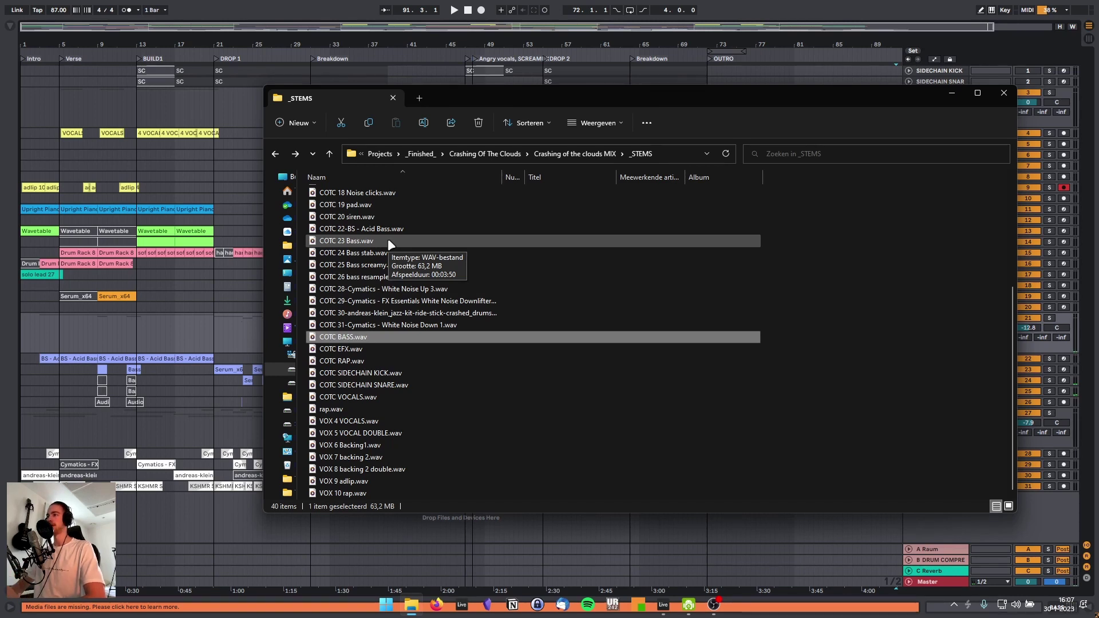
scroll(387, 238, up, 5)
click(380, 194)
shift+click(397, 206)
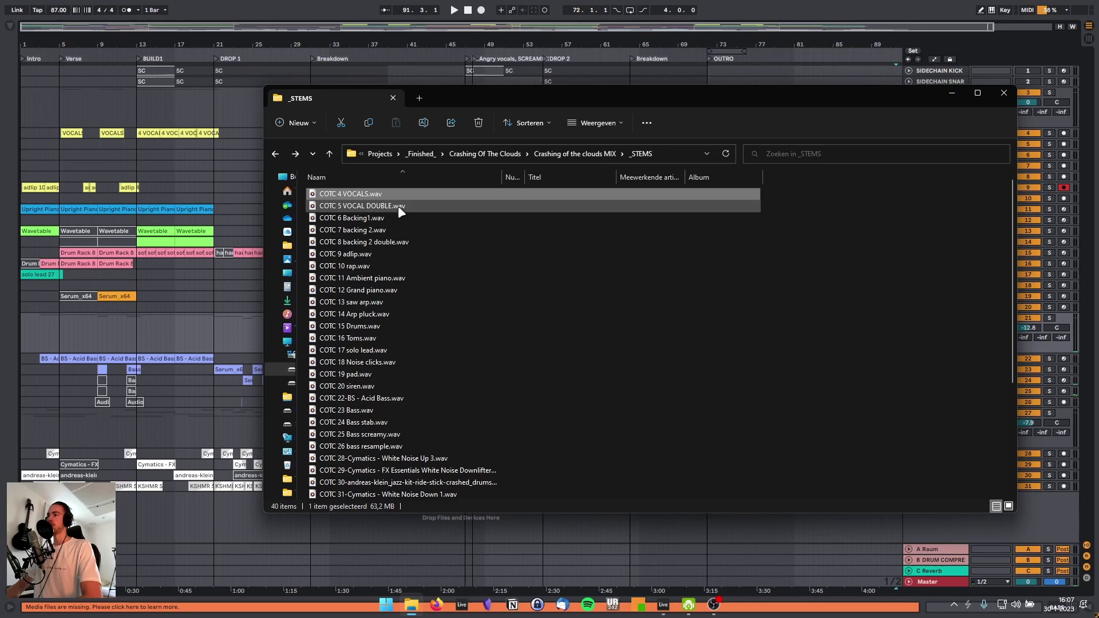
scroll(396, 297, down, 2)
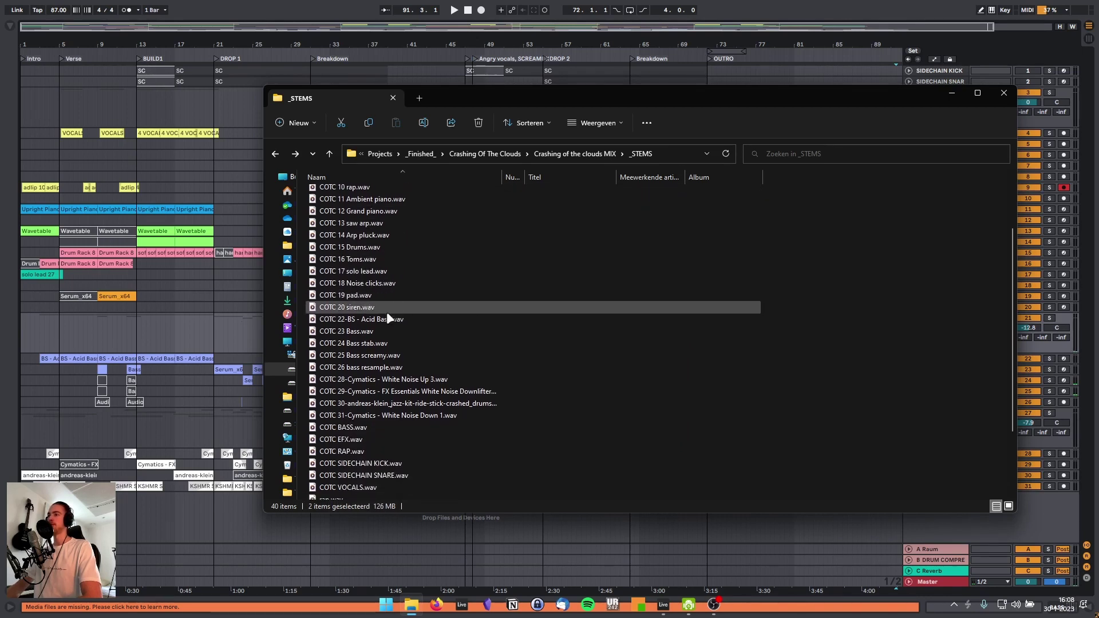
scroll(371, 347, down, 3)
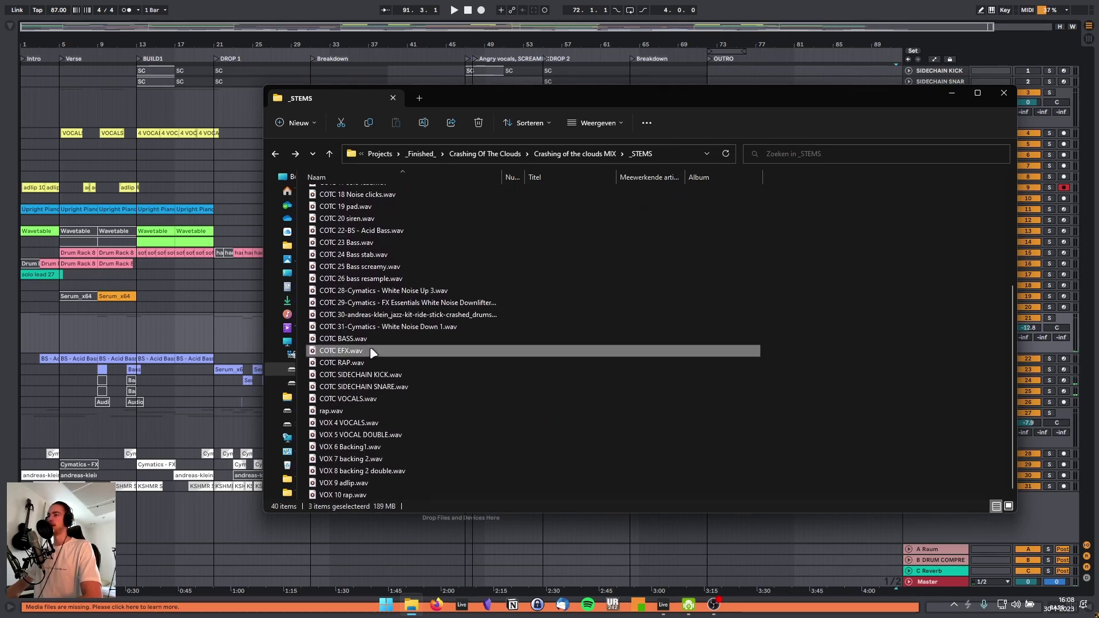
ctrl+click(372, 341)
ctrl+click(369, 351)
ctrl+click(362, 362)
ctrl+click(357, 374)
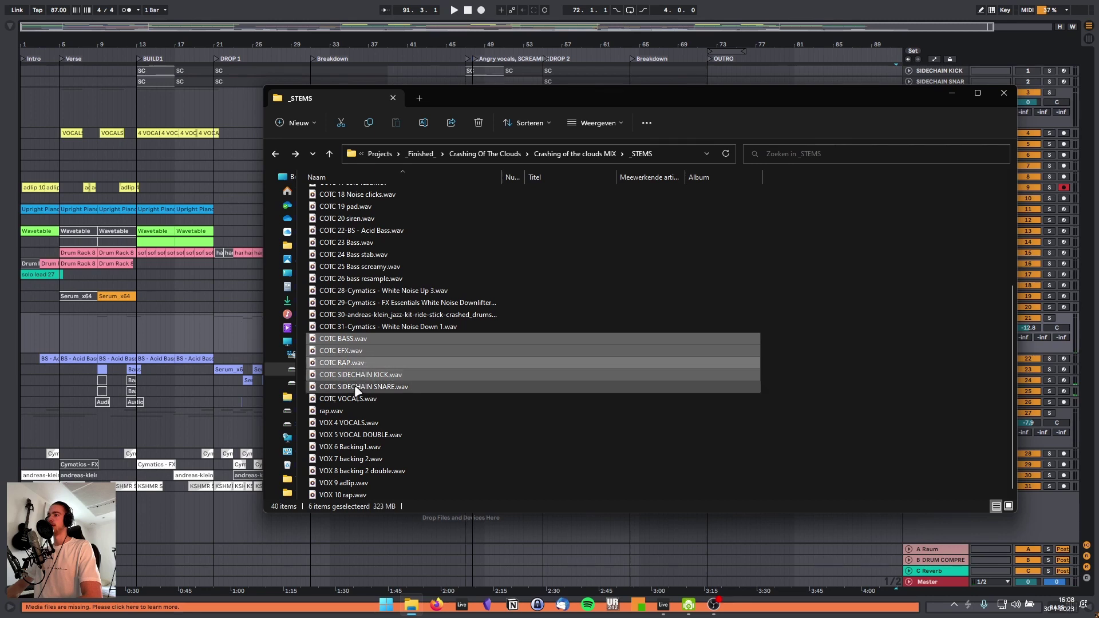
ctrl+click(352, 387)
ctrl+click(349, 398)
ctrl+click(350, 423)
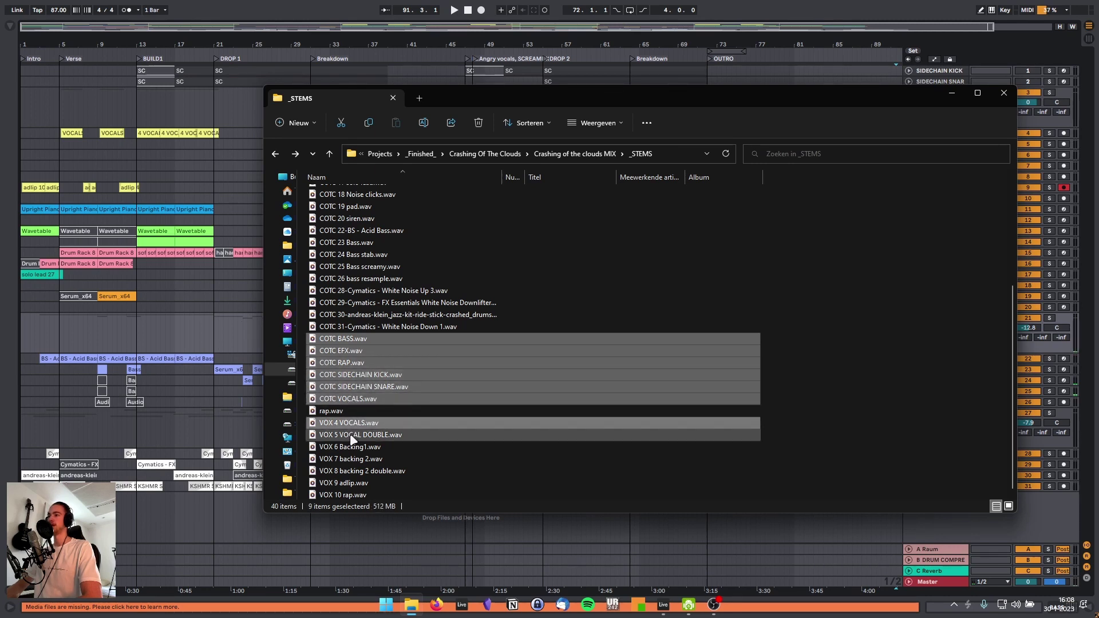
ctrl+click(351, 435)
scroll(352, 439, down, 1)
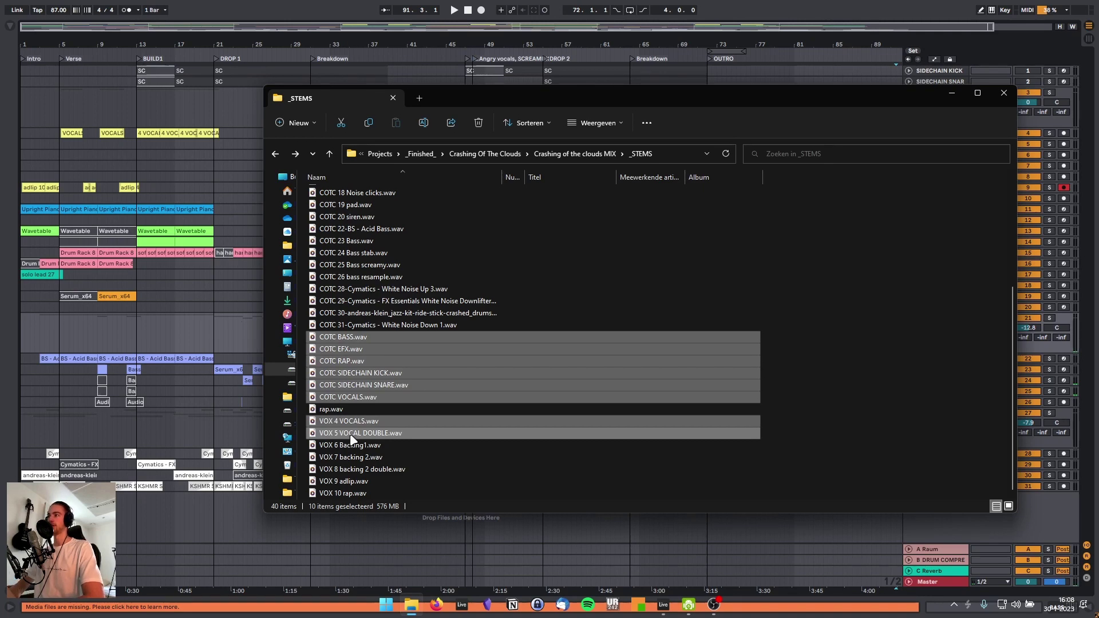
click(529, 268)
Switch between the song and the stems folder, landing in a new Live Set with one audio track
scroll(517, 226, up, 5)
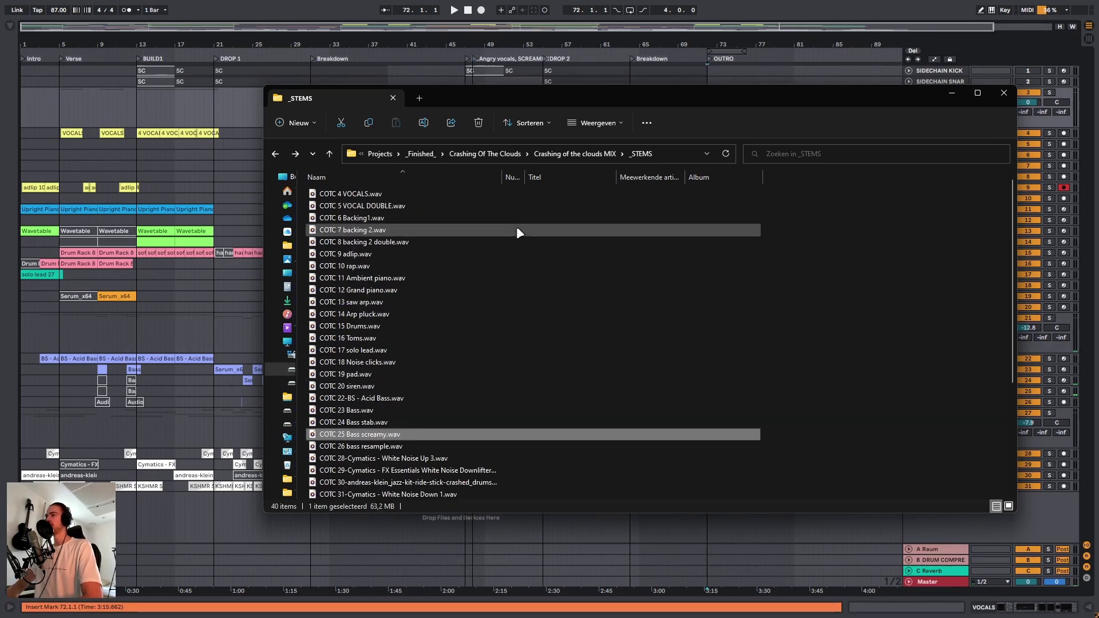
key(alt+Tab)
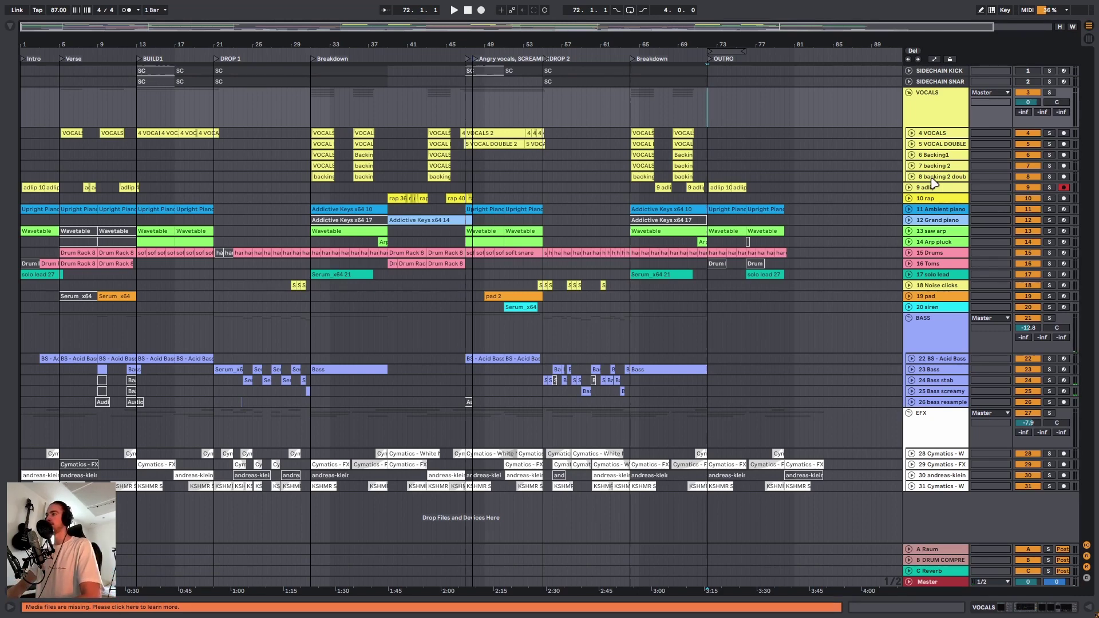
key(alt+Tab)
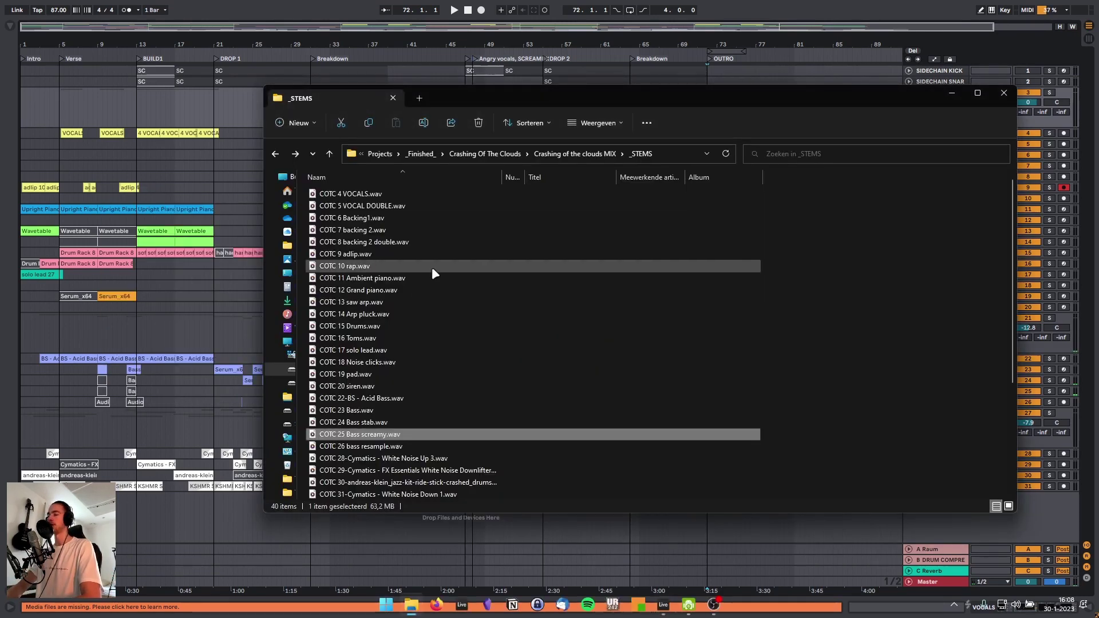
key(alt+Tab)
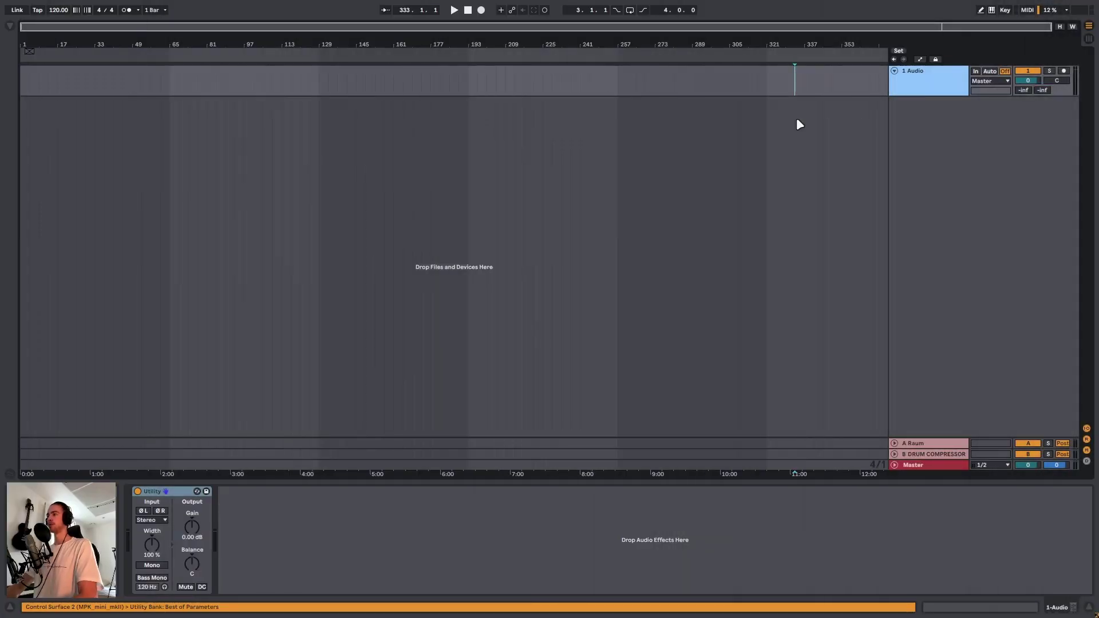
Select all stems, then deselect COTC 4 VOCALS, the unnumbered COTC stems and VOX 5 VOCAL DOUBLE
key(alt+Tab)
click(344, 193)
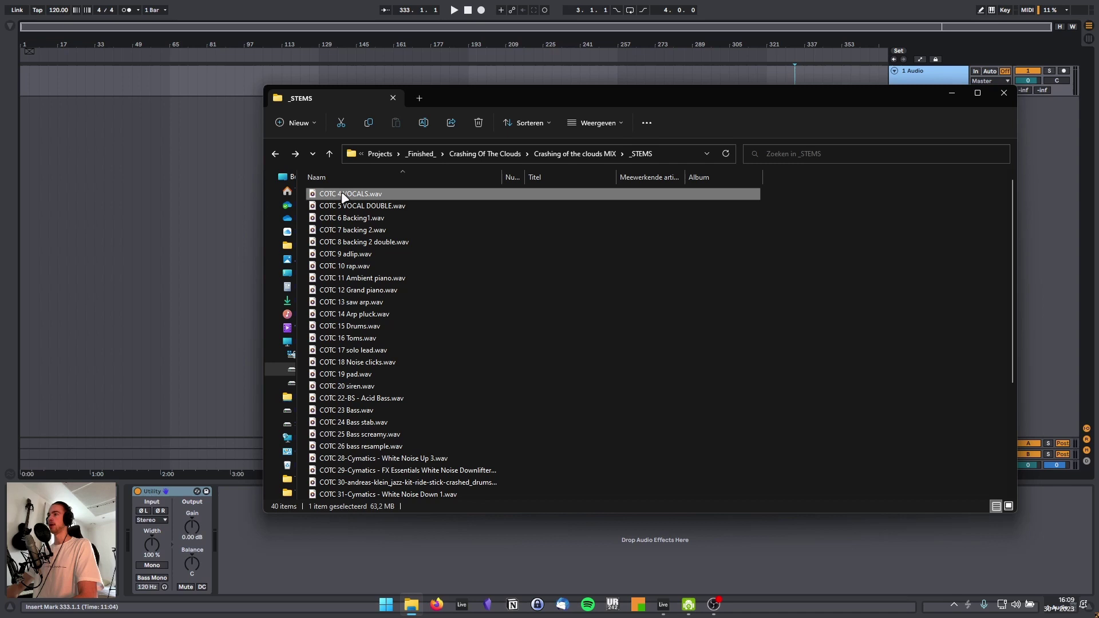
key(ctrl+a)
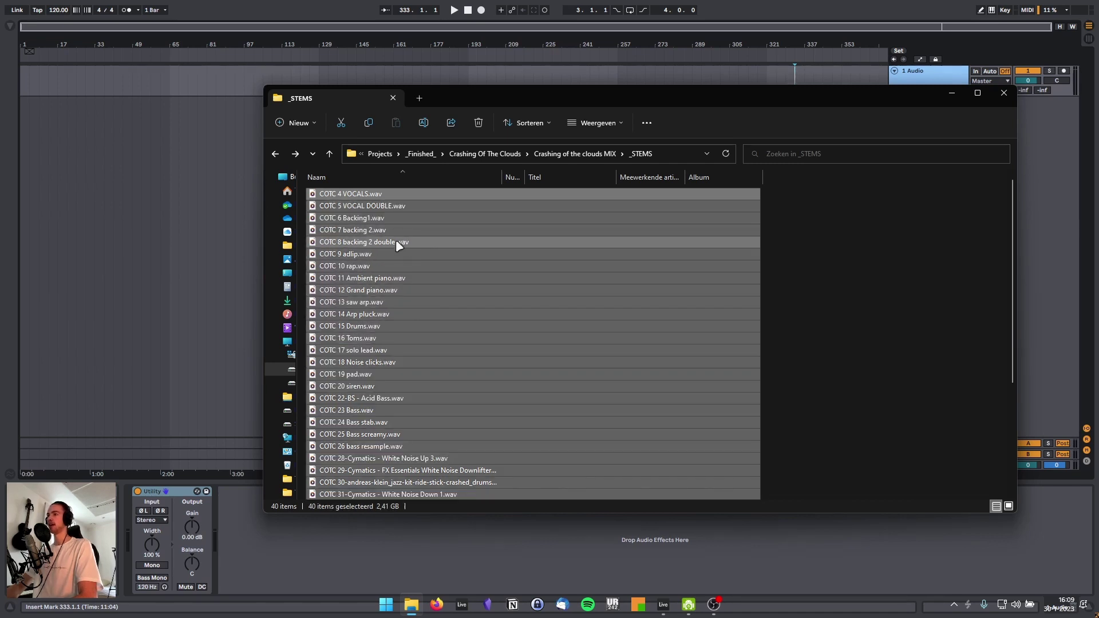
ctrl+click(387, 192)
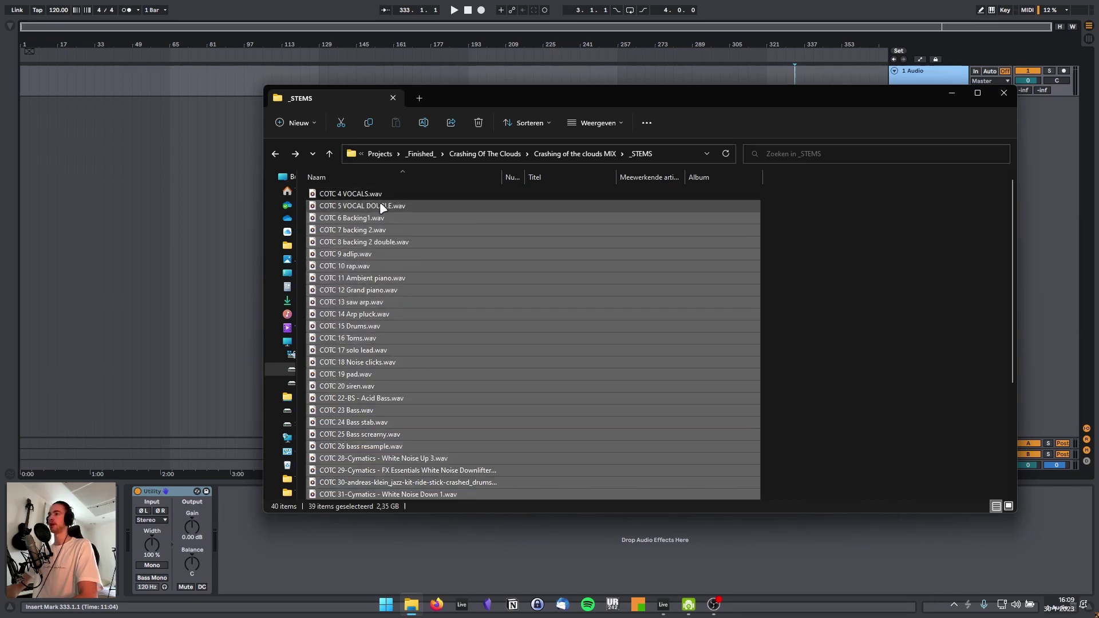
scroll(386, 341, down, 5)
ctrl+click(386, 337)
ctrl+shift+click(387, 433)
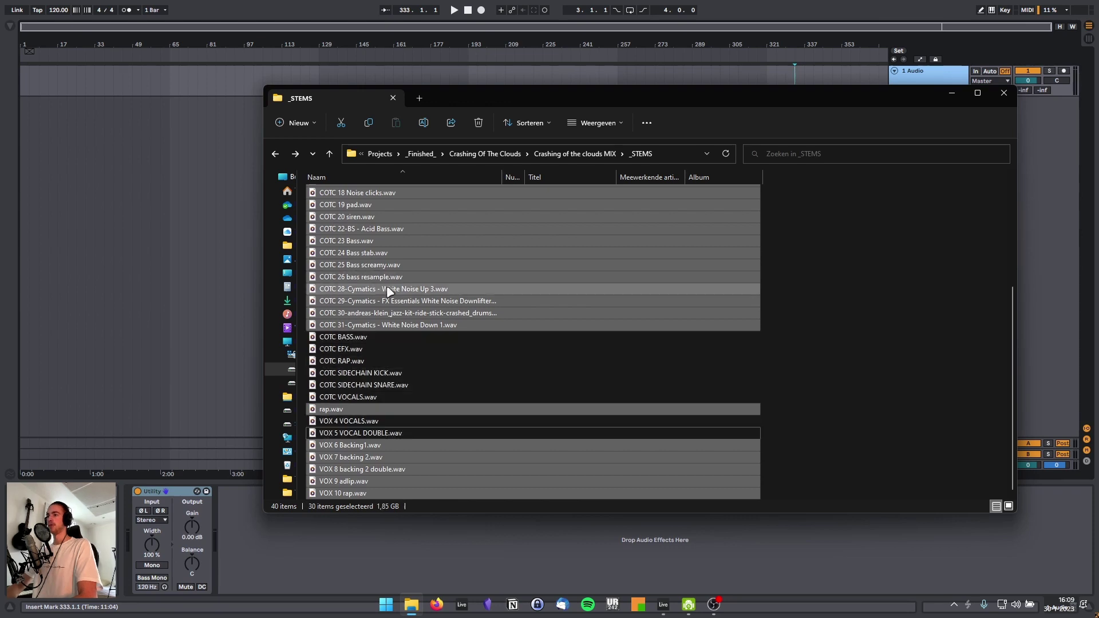
scroll(387, 285, up, 5)
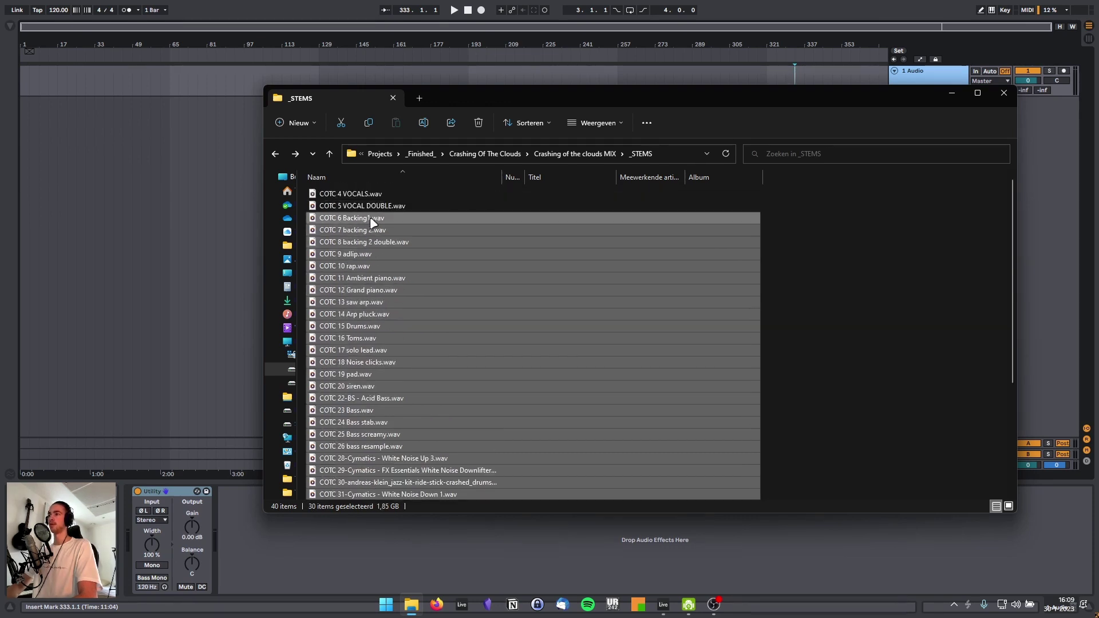
Drag the 30 stems into the arrangement, widen the track names, and set the start at bar 65
drag(194, 232, 24, 76)
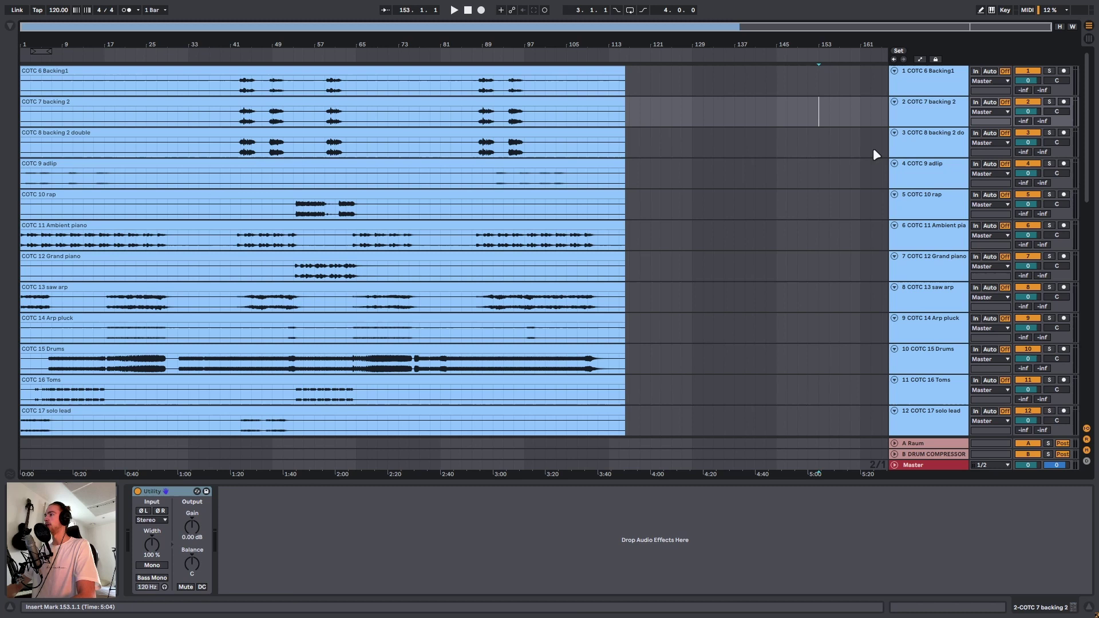
drag(889, 152, 734, 187)
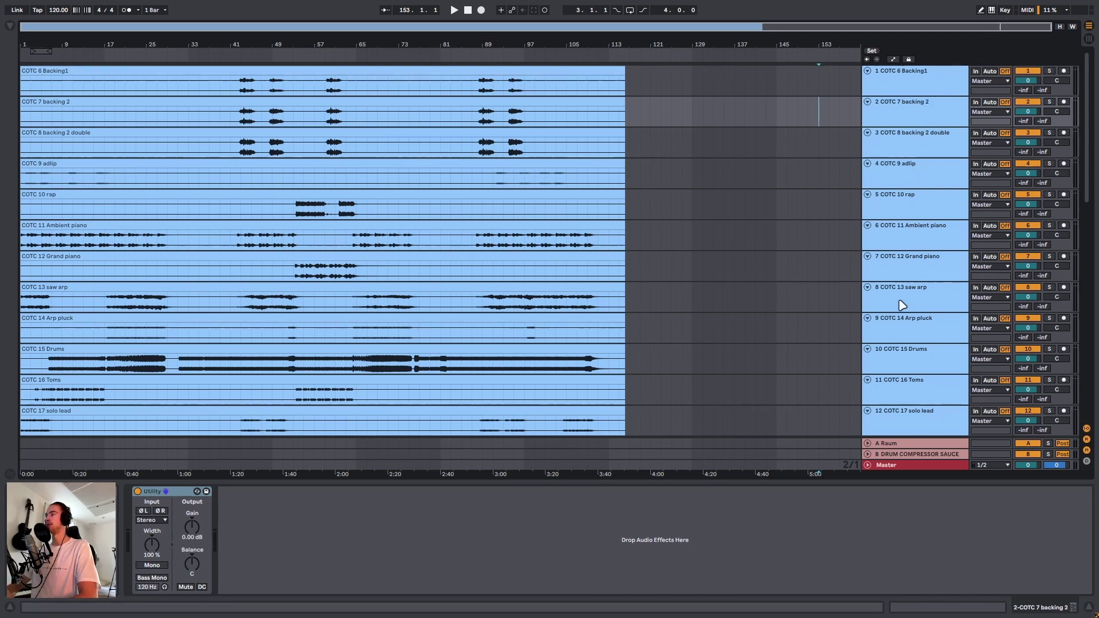
click(355, 239)
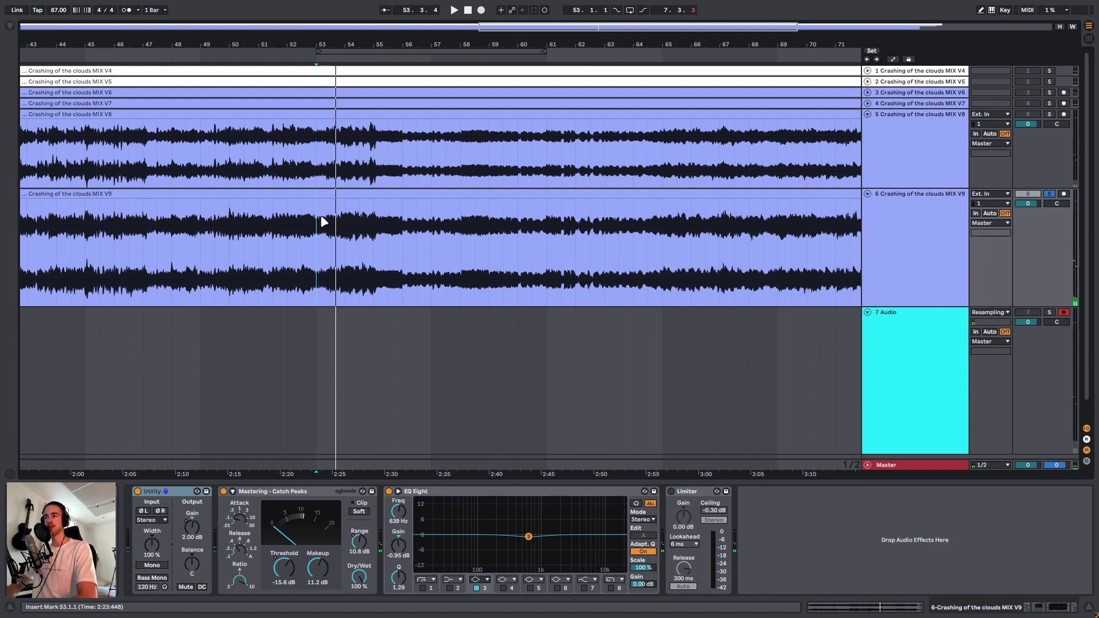
Play the Crashing of the clouds MIX set
key(space)
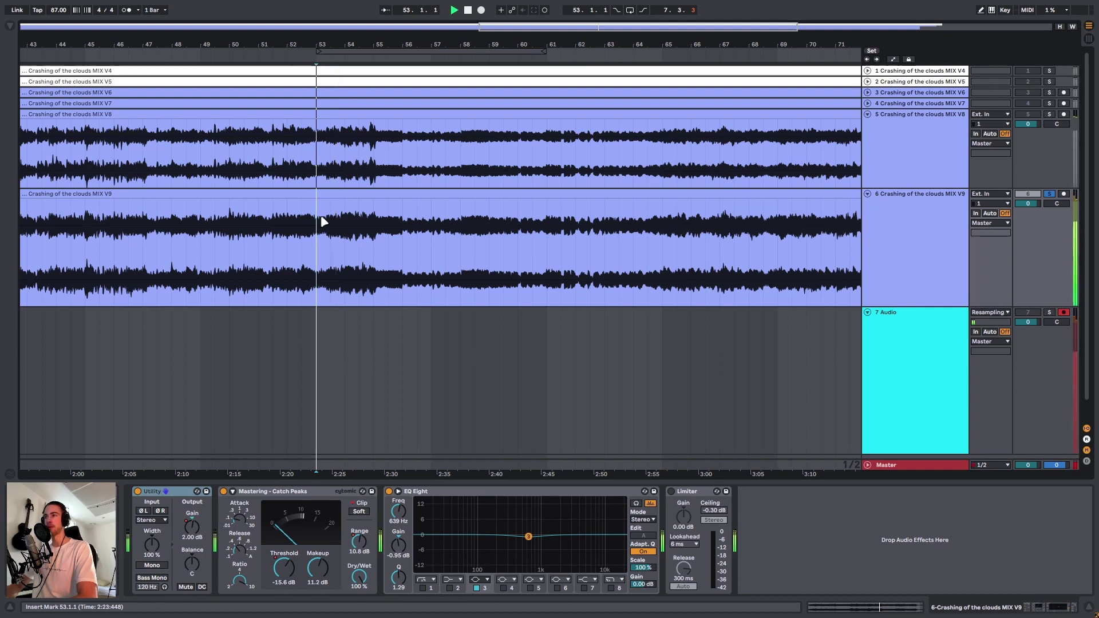